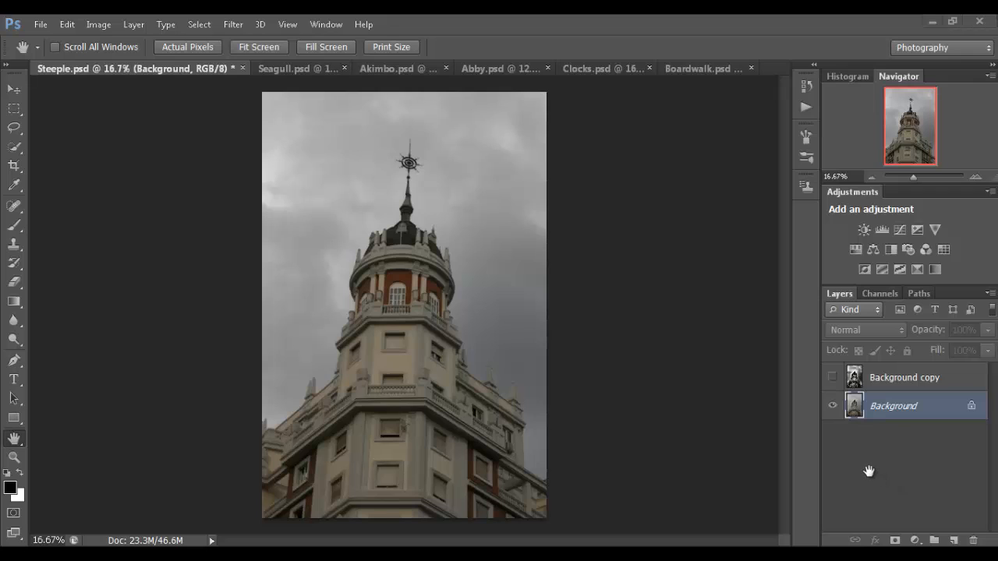
- Toggle the Background copy layer's visibility in Steeple.psd to compare the original with the adjusted photo, leaving the copy shown
left_click(831, 378)
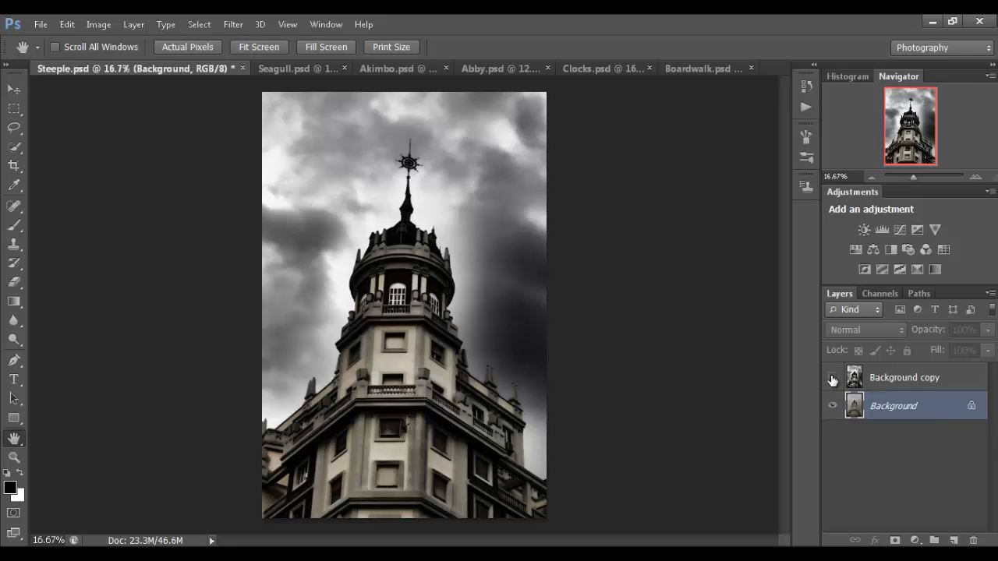
left_click(832, 379)
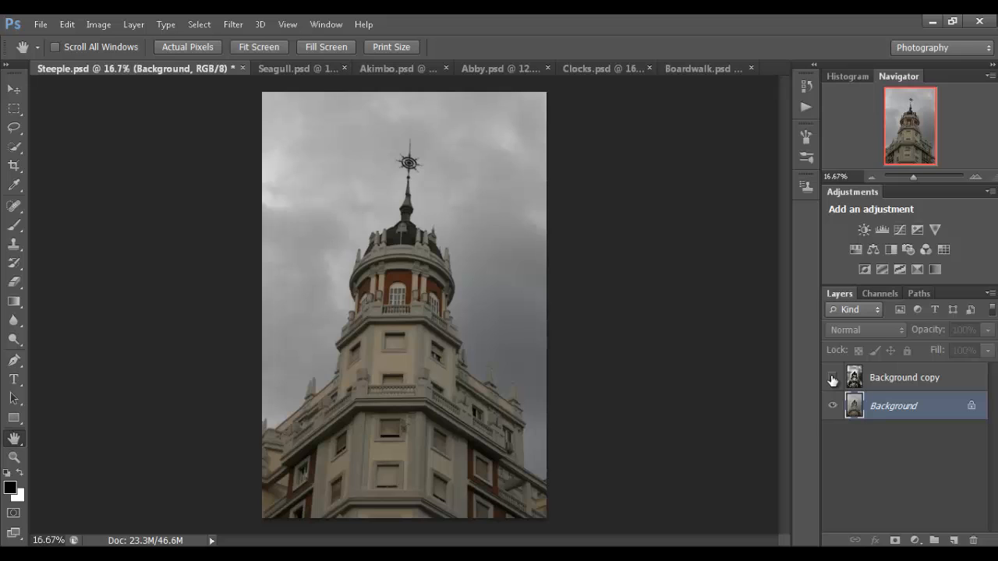
left_click(832, 379)
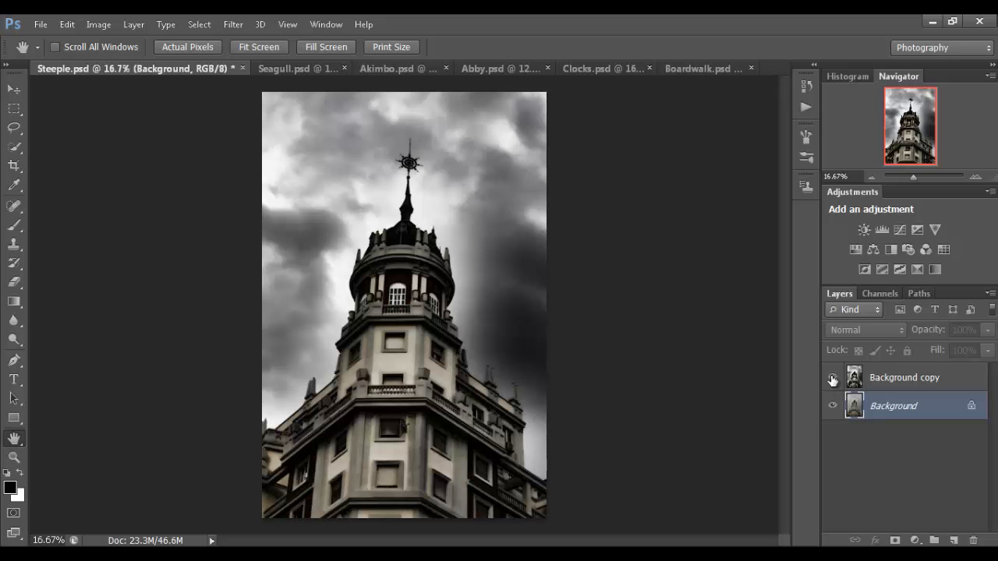
- Switch to Seagull.psd and toggle the Background copy layer to compare before and after, leaving the copy shown
left_click(286, 67)
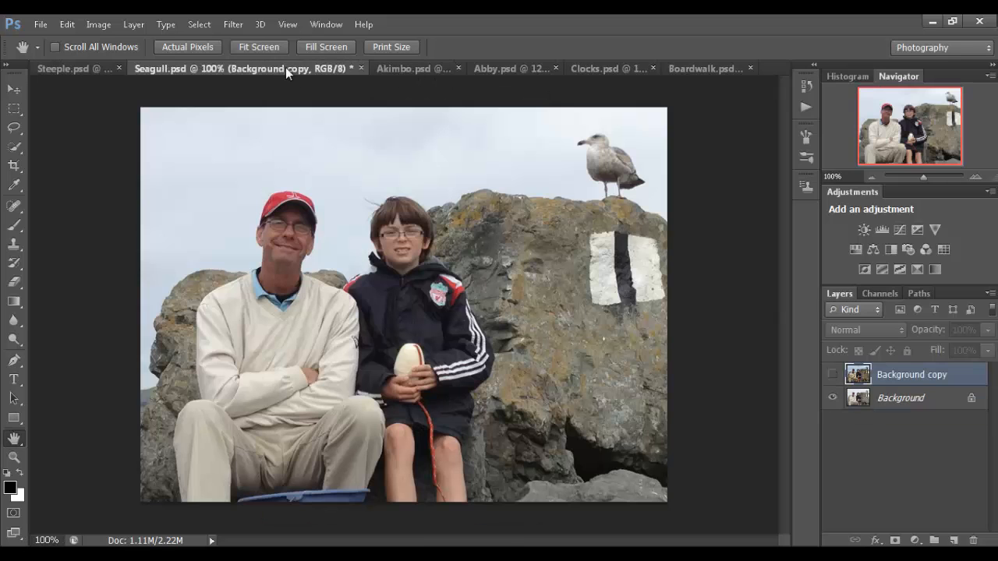
left_click(832, 376)
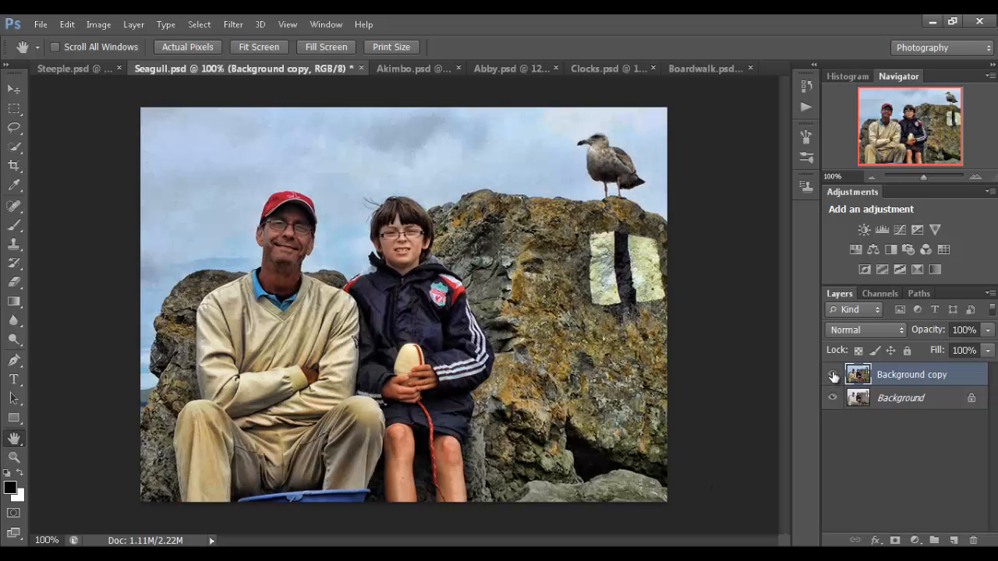
left_click(833, 377)
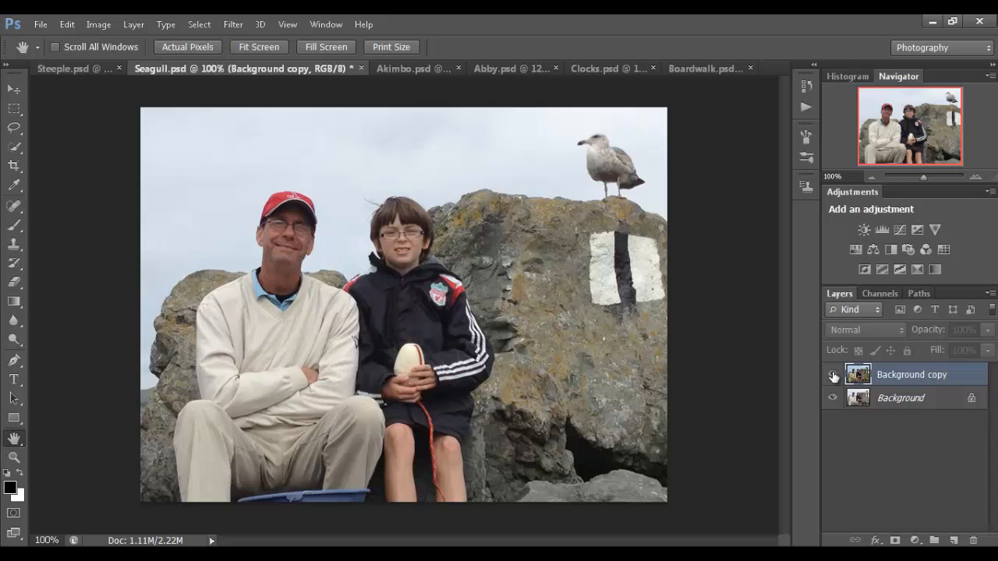
left_click(833, 377)
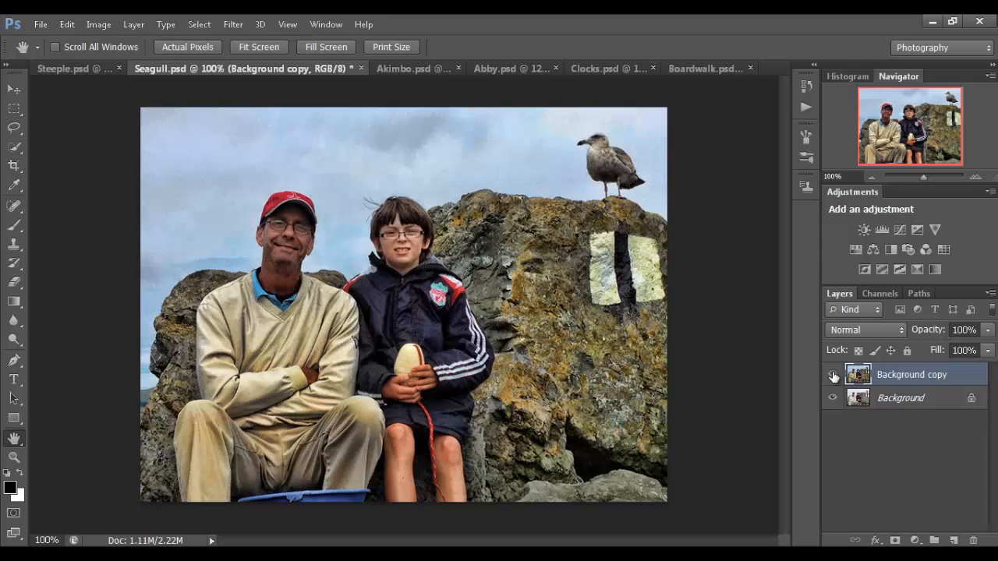
- Switch to Akimbo.psd and toggle the Background copy layer to compare before and after, leaving the copy shown
left_click(411, 70)
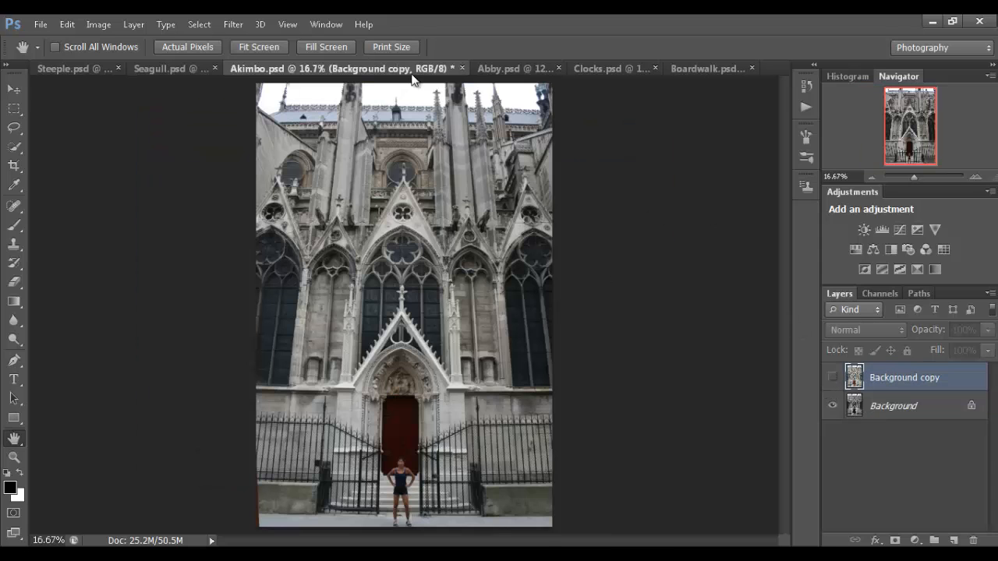
left_click(833, 378)
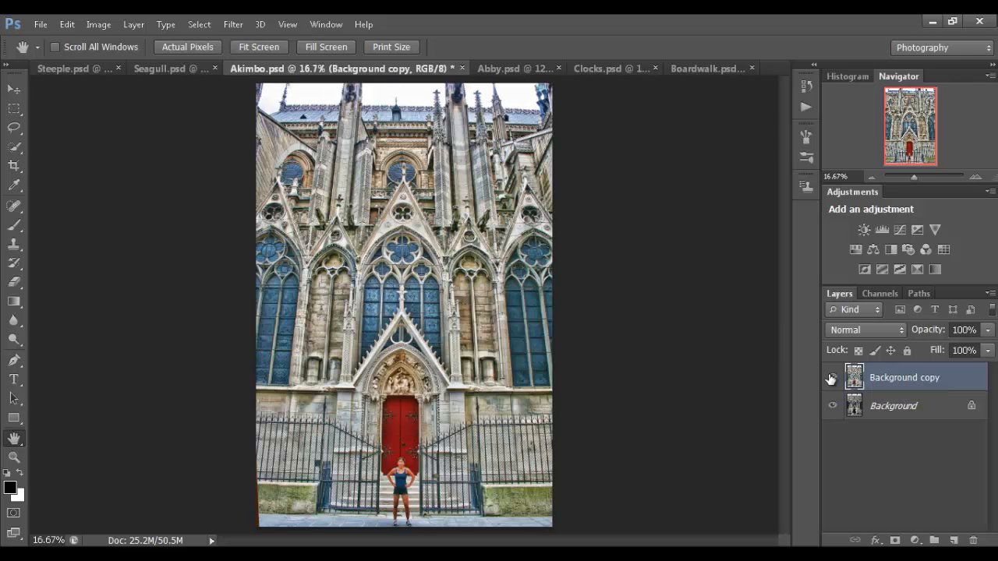
left_click(833, 378)
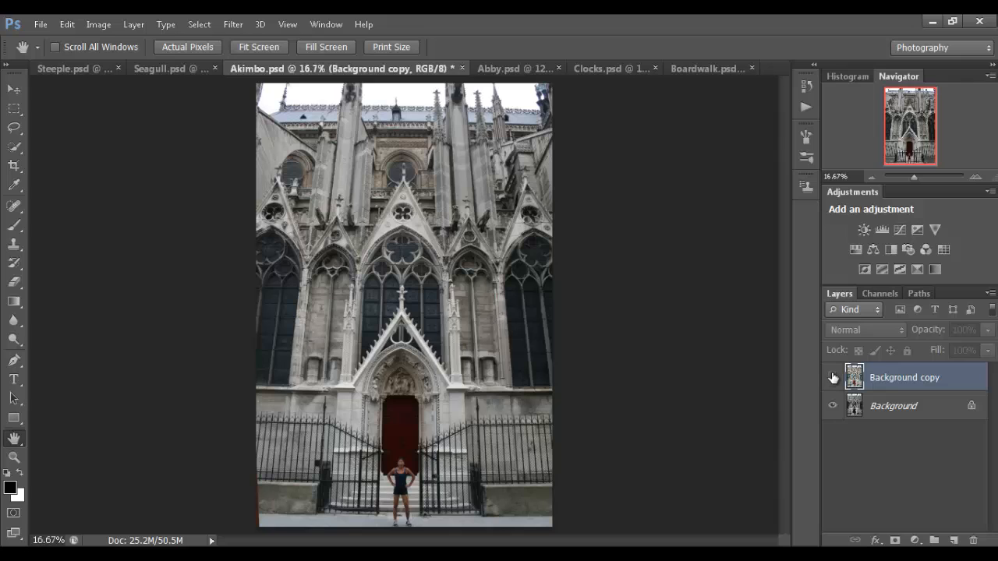
left_click(833, 378)
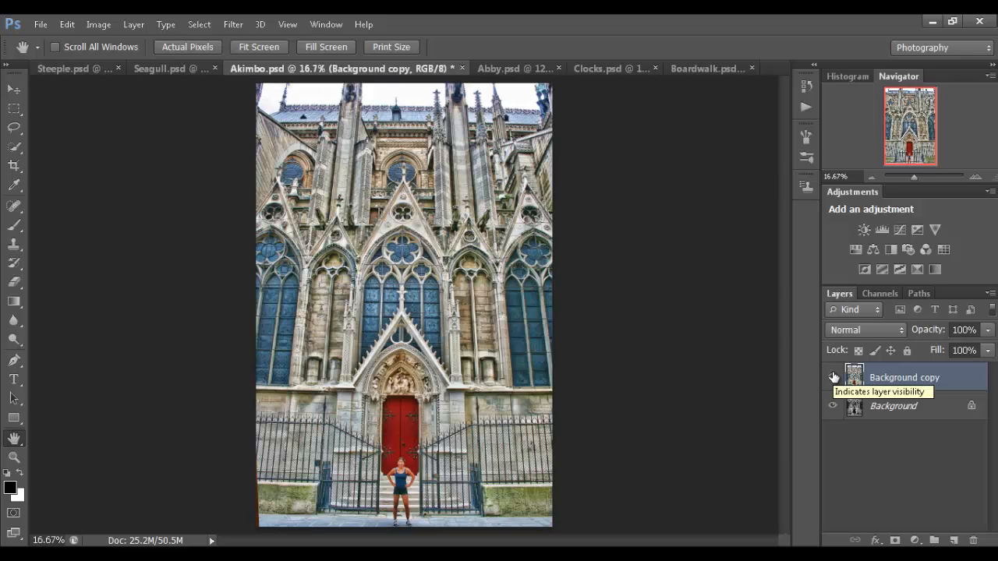
- Switch to the woman's portrait document and toggle the Background copy layer to compare before and after, leaving the copy shown
left_click(501, 68)
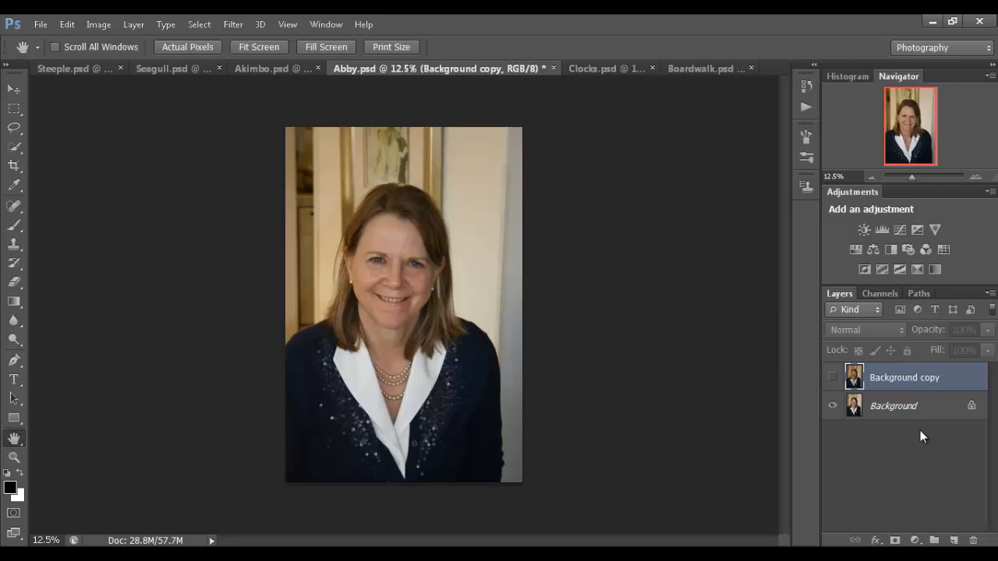
left_click(831, 379)
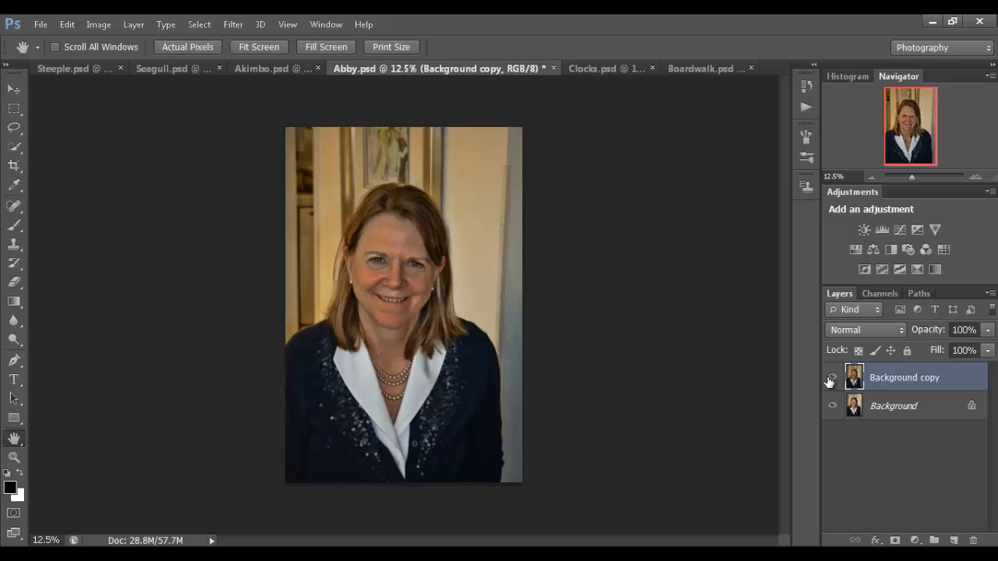
left_click(832, 378)
left_click(827, 380)
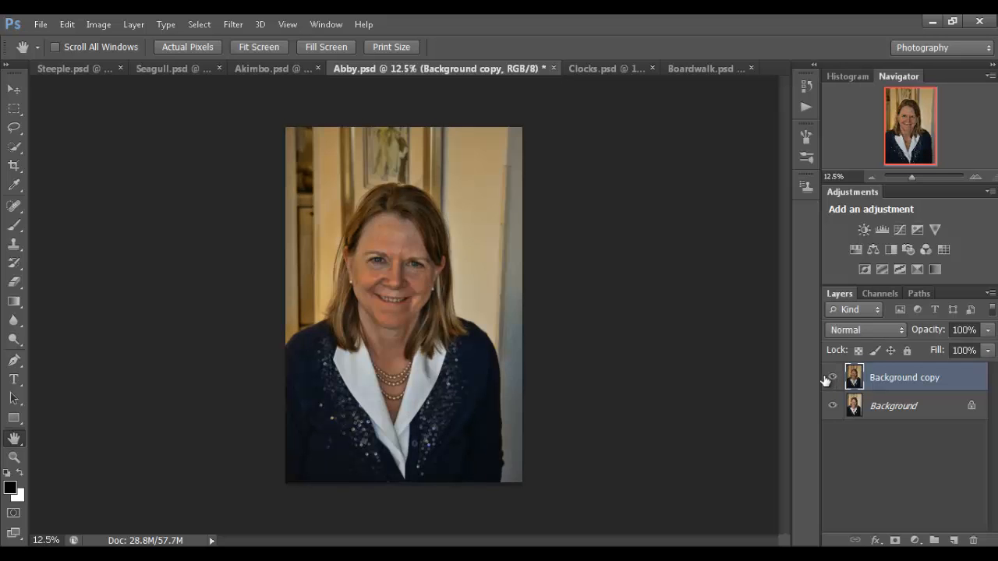
- Switch to Clocks.psd and toggle the Background copy layer to compare before and after, leaving the copy shown
left_click(602, 68)
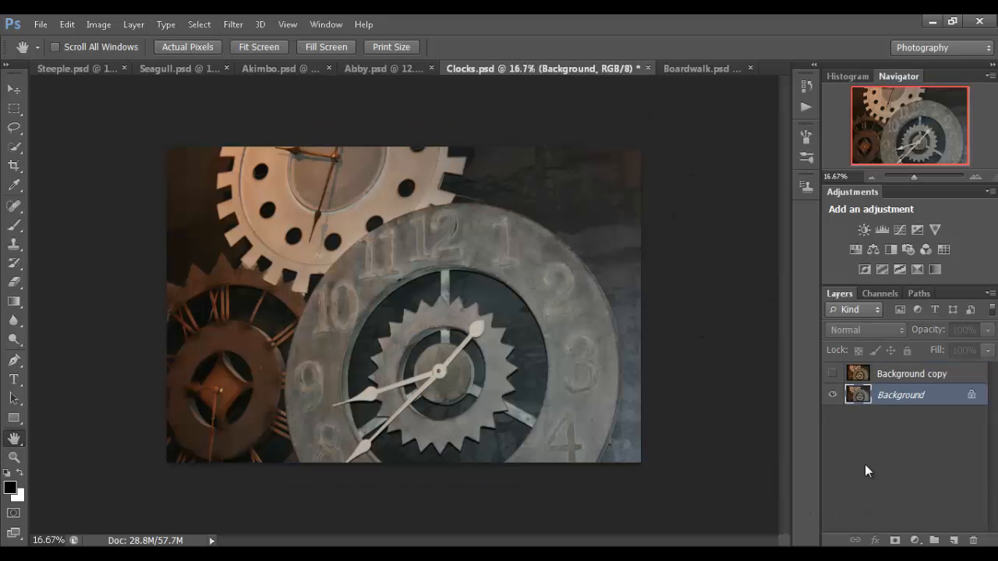
left_click(831, 375)
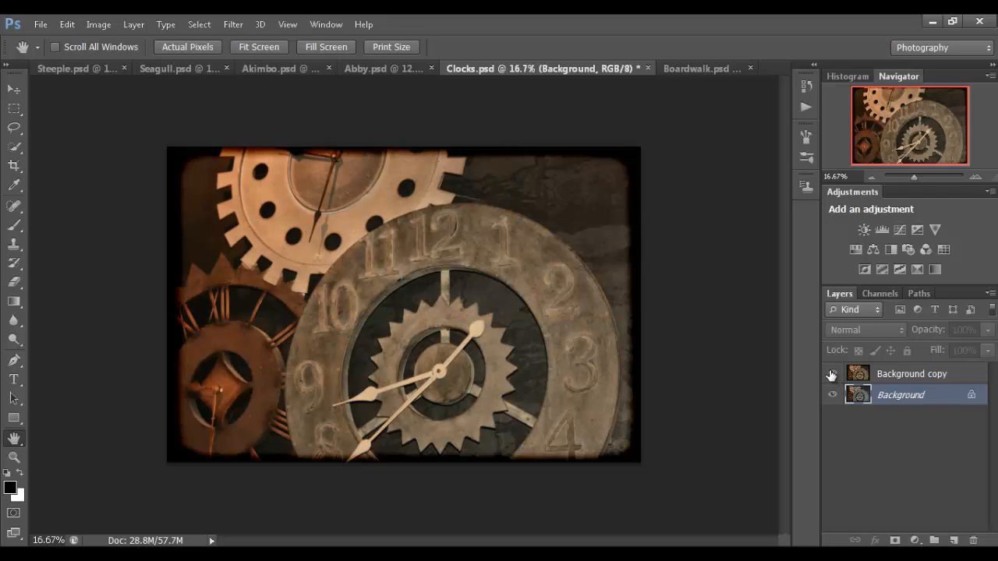
left_click(831, 375)
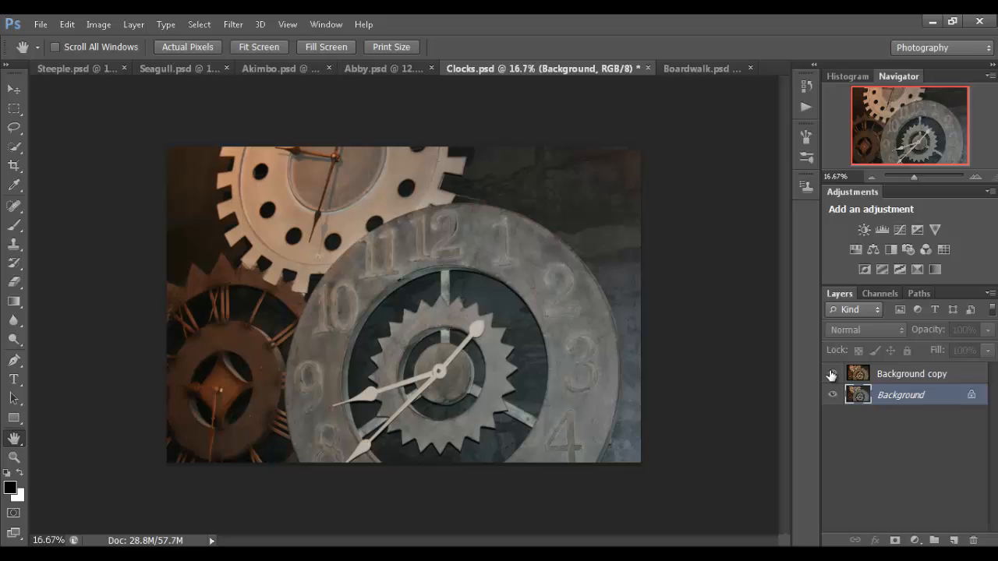
left_click(831, 375)
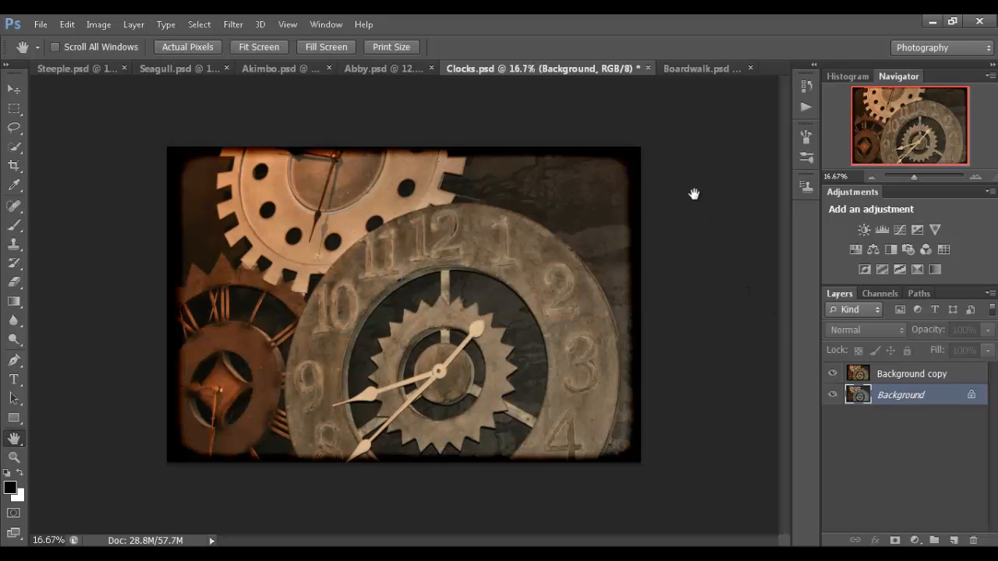
- Duplicate the Background layer of Boardwalk.psd and open the copy in the Topaz Adjust 5 filter
left_click(673, 72)
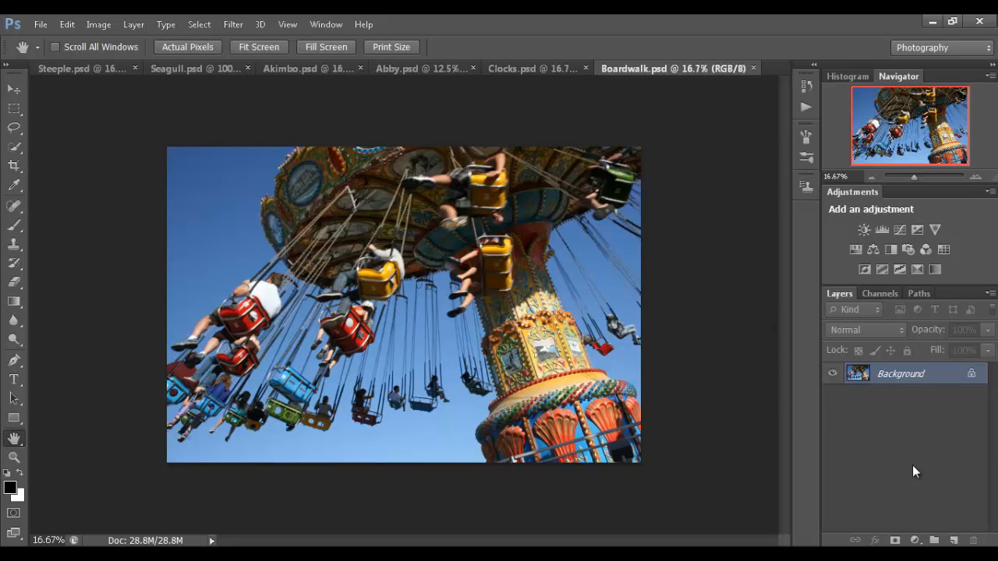
left_click_drag(853, 374, 955, 542)
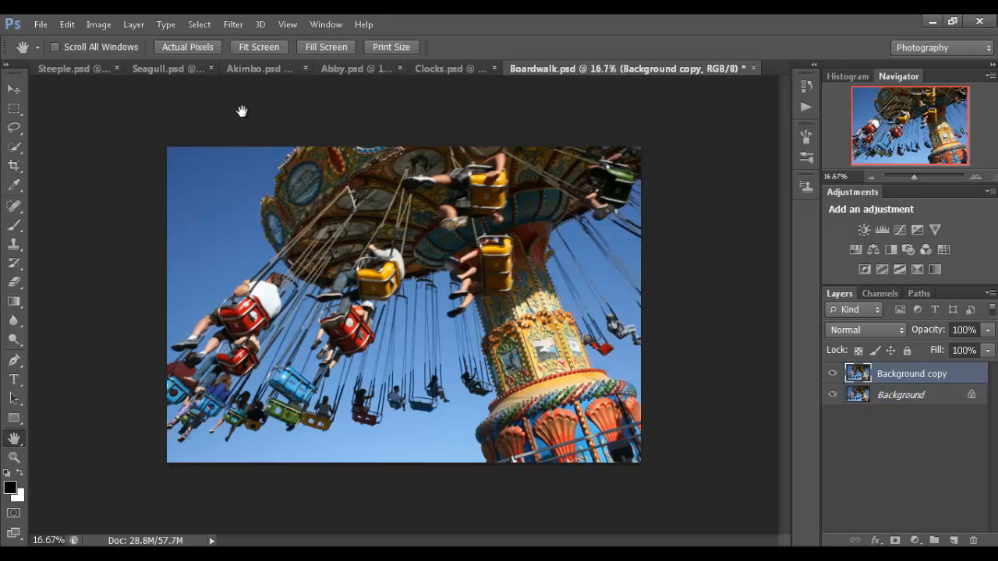
left_click(233, 23)
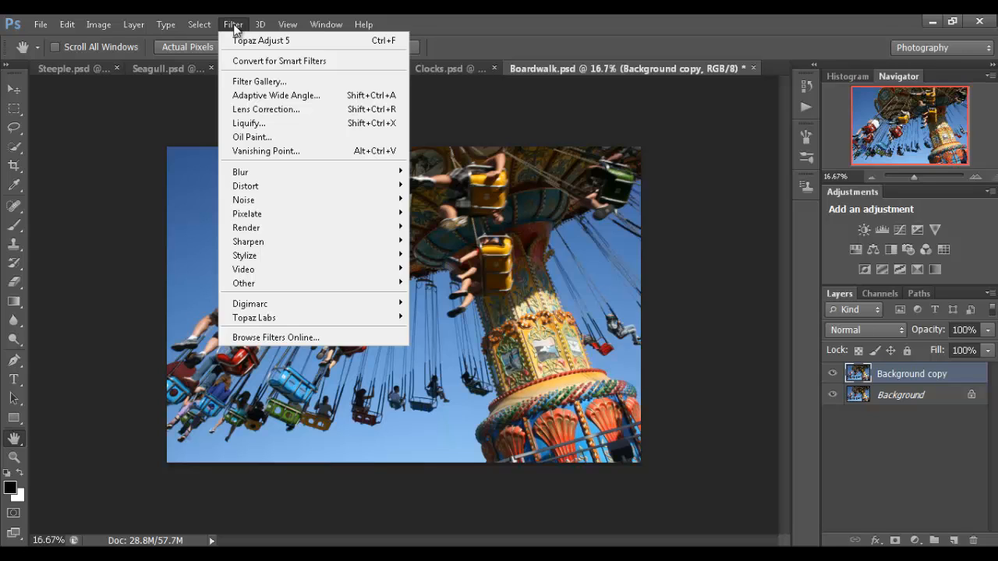
mouse_move(307, 321)
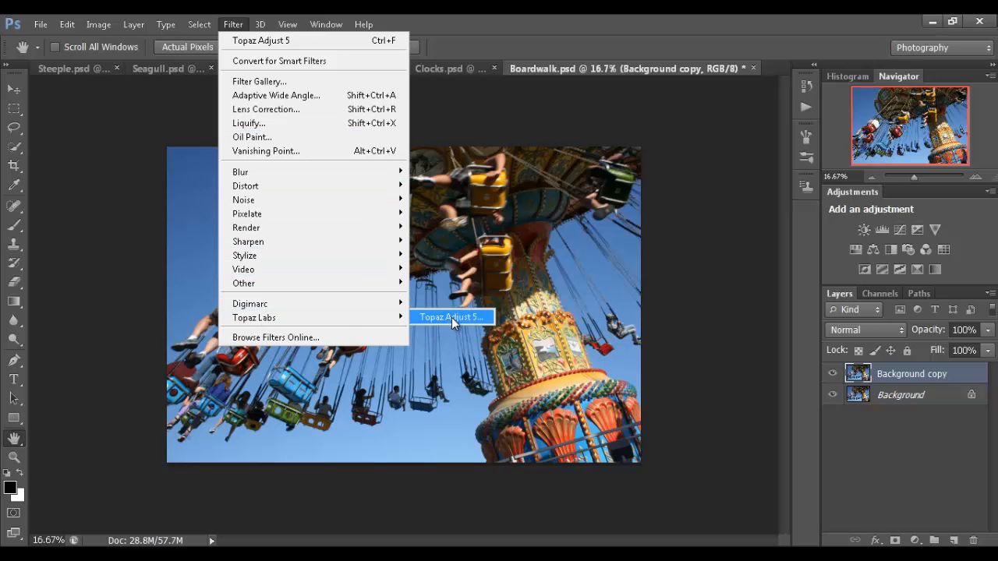
left_click(452, 318)
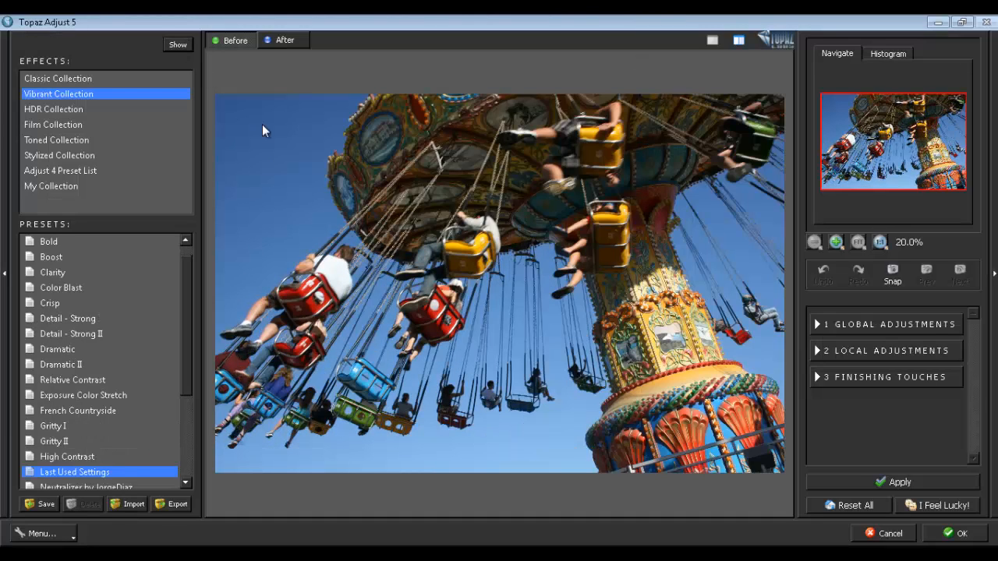
- Show the preset preview thumbnail and try the Vibrant Collection presets Bold, Boost, Clarity and Detail - Strong on the image
left_click(178, 45)
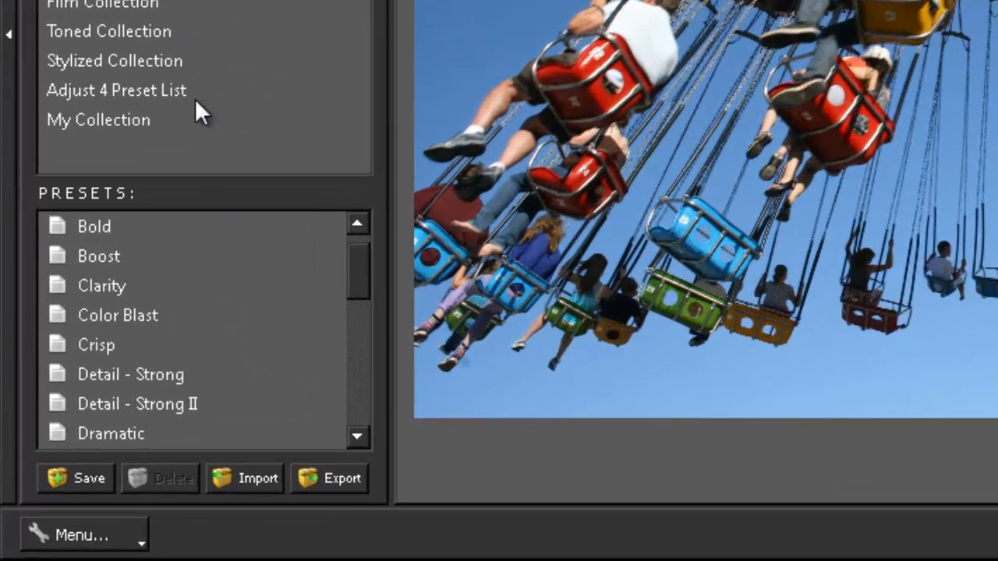
left_click(61, 387)
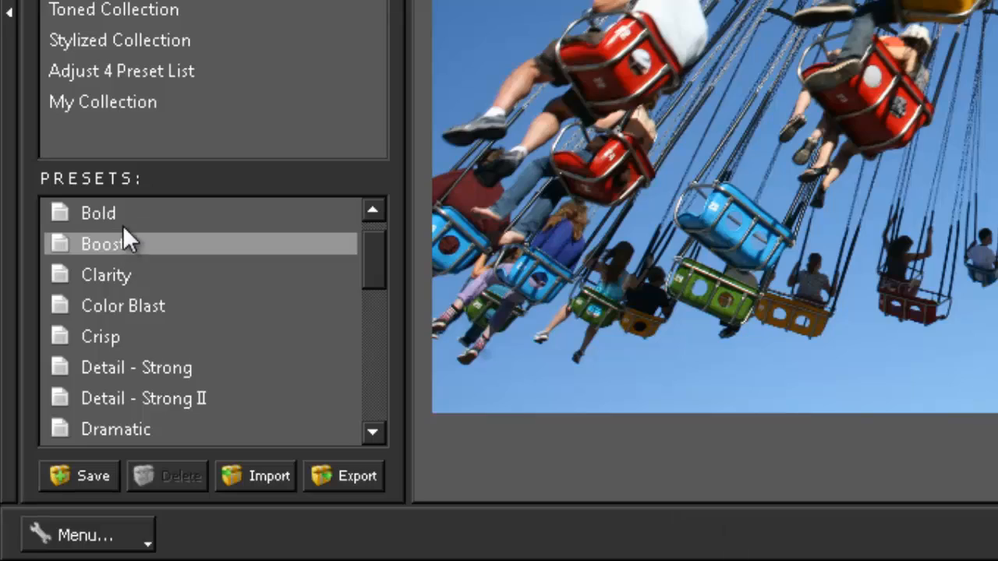
left_click(124, 214)
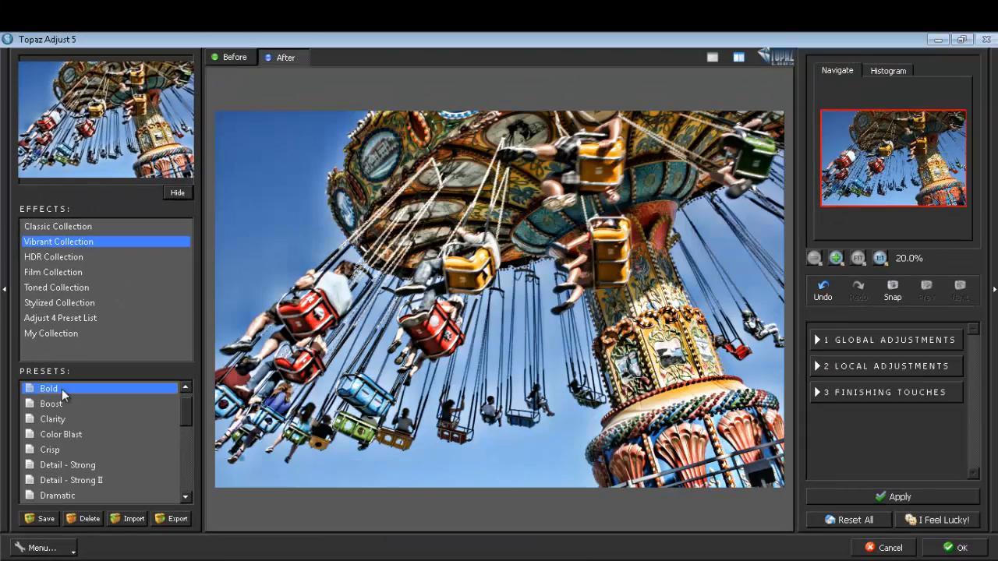
left_click(65, 400)
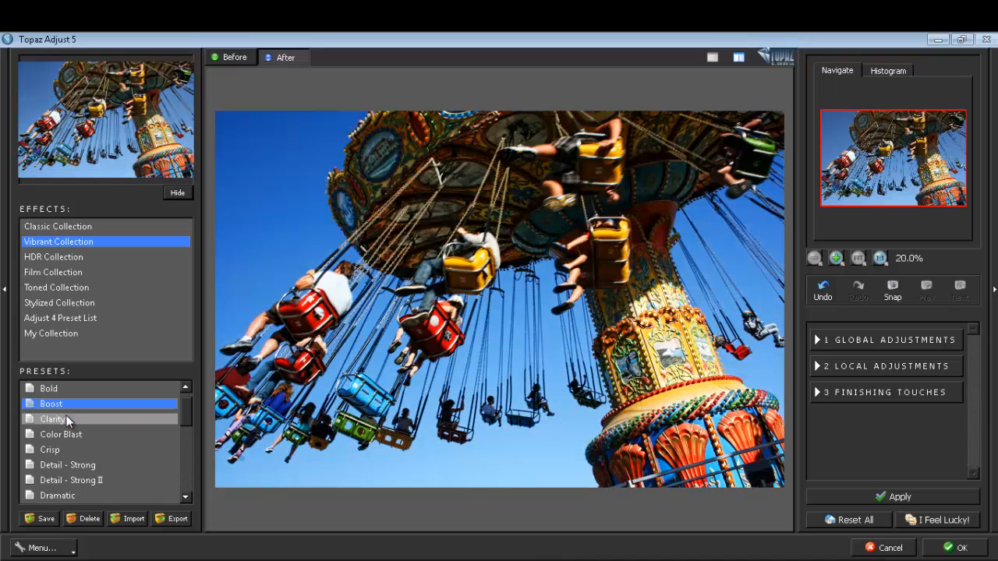
left_click(66, 416)
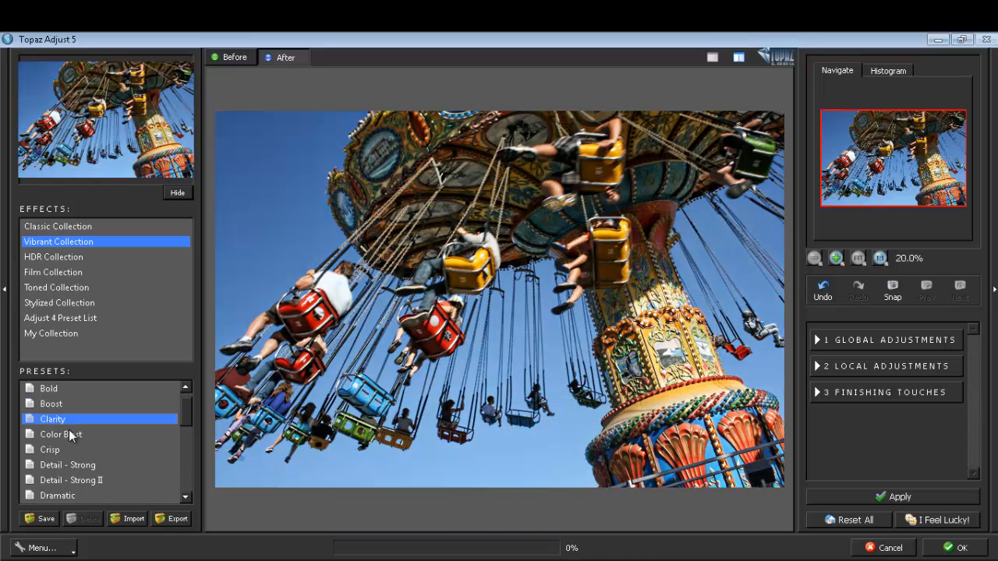
left_click(71, 464)
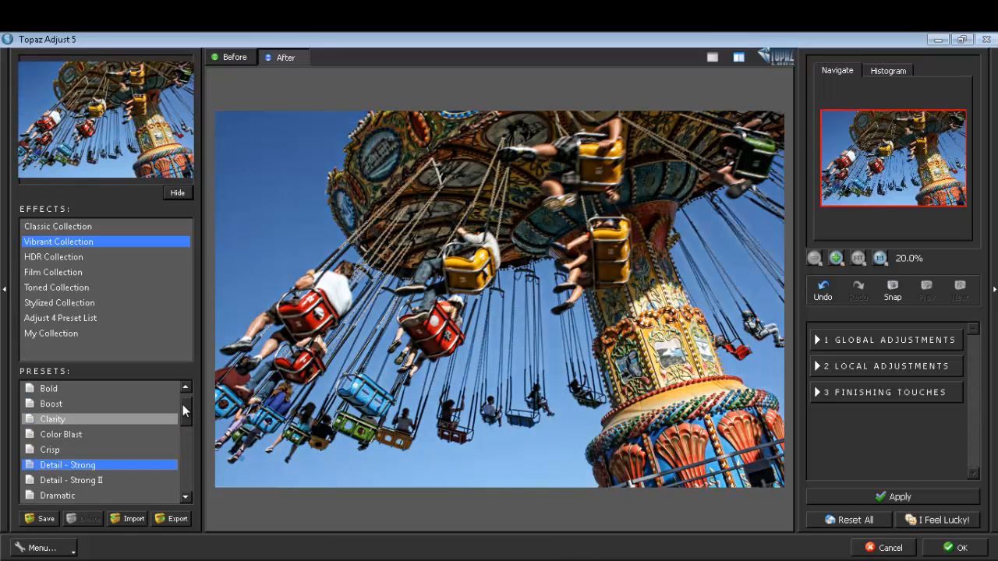
- Try the Vibrant Collection presets Gritty I, Gritty II, Portrait Drama and Setting Sun on the image
left_click_drag(183, 405, 178, 429)
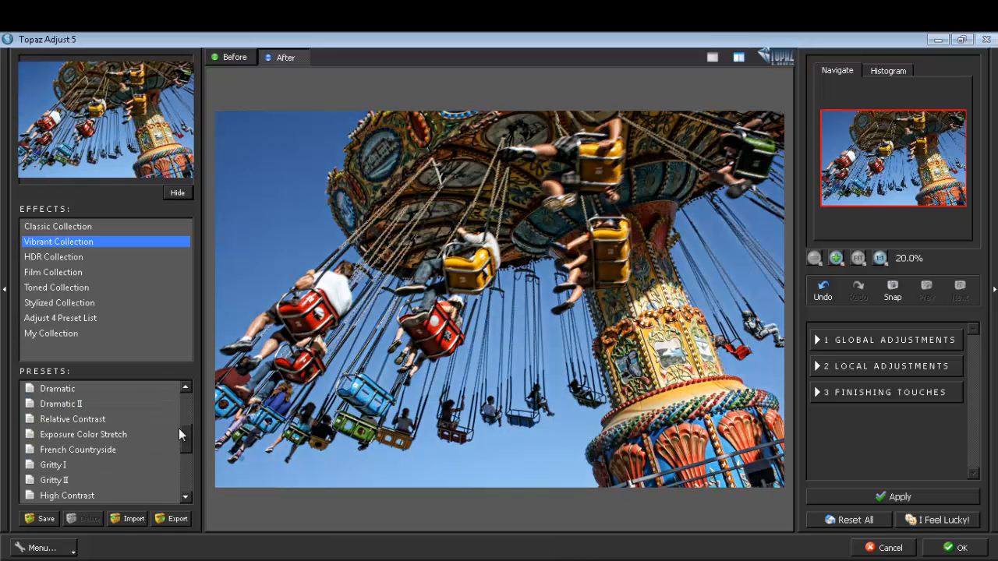
left_click(61, 450)
left_click(54, 466)
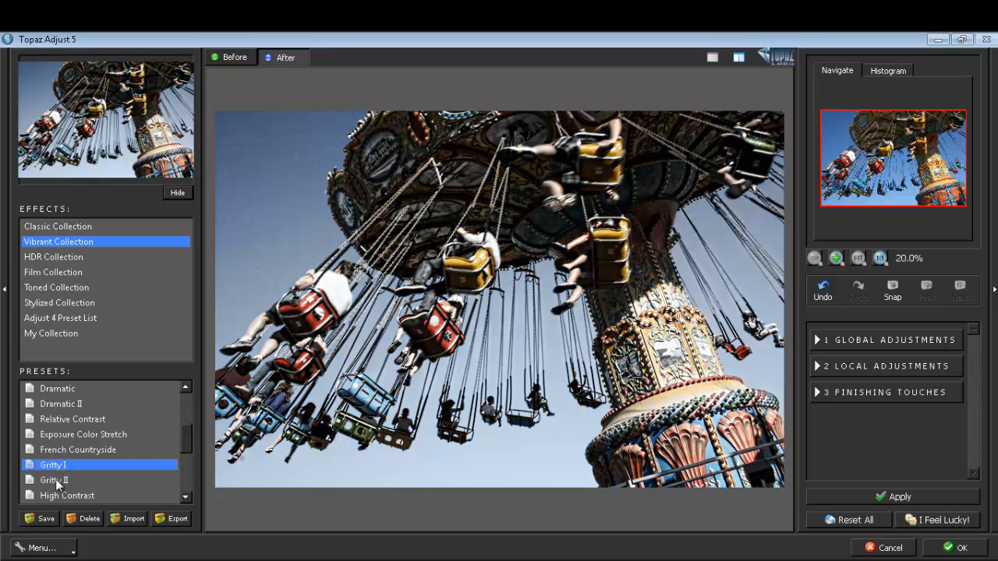
left_click(56, 483)
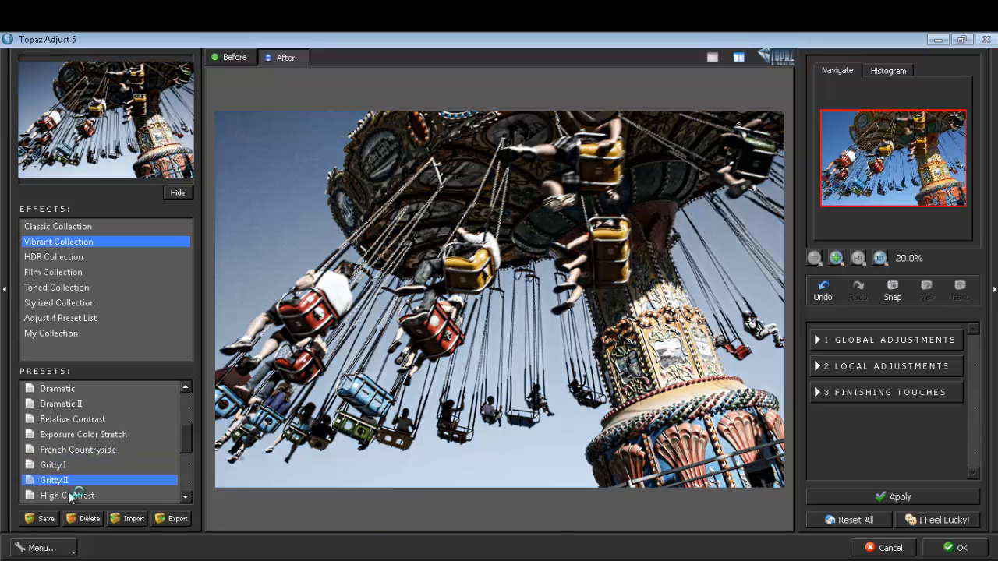
left_click_drag(191, 443, 186, 462)
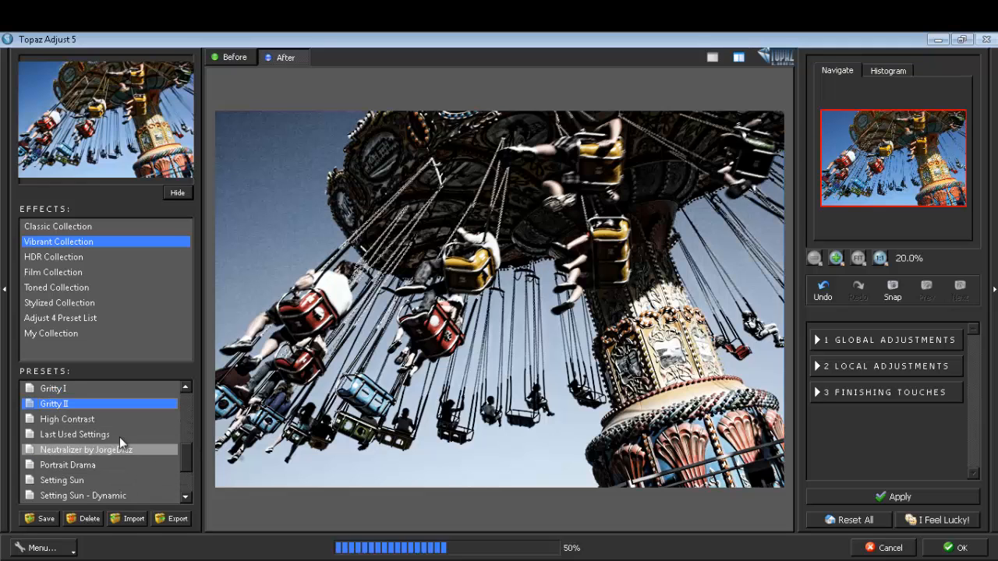
left_click(74, 467)
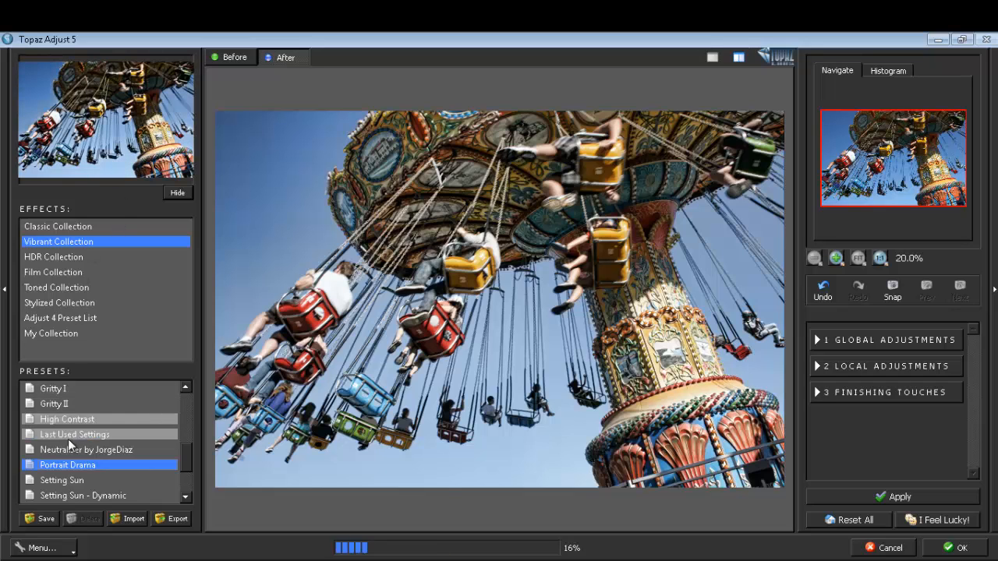
left_click(65, 483)
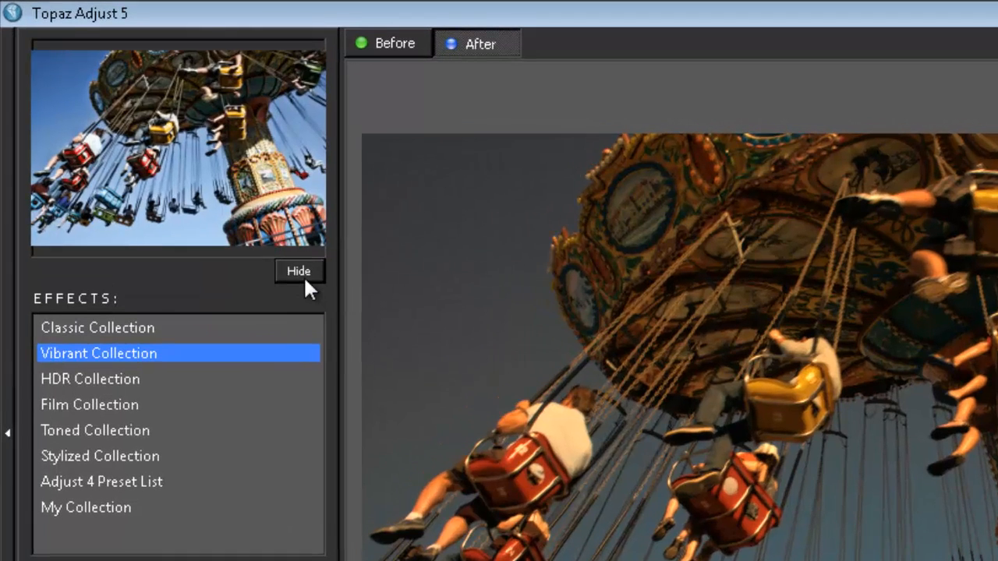
- Hide the preset preview thumbnail and try the Classic Collection presets High Key I, Mild Color Pop, Simple Pop, Soft Focus II and Warm Tone I
left_click(263, 248)
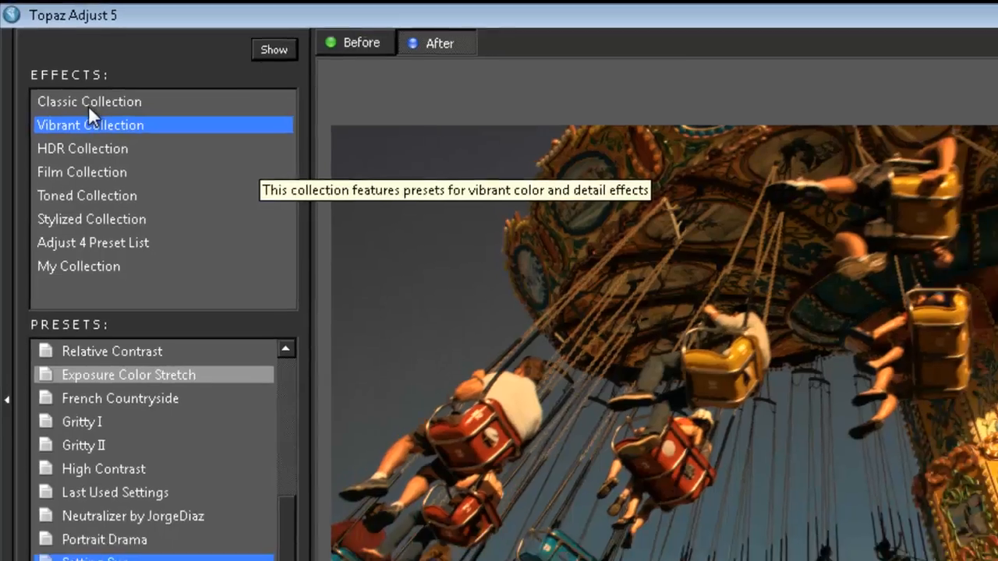
left_click(90, 107)
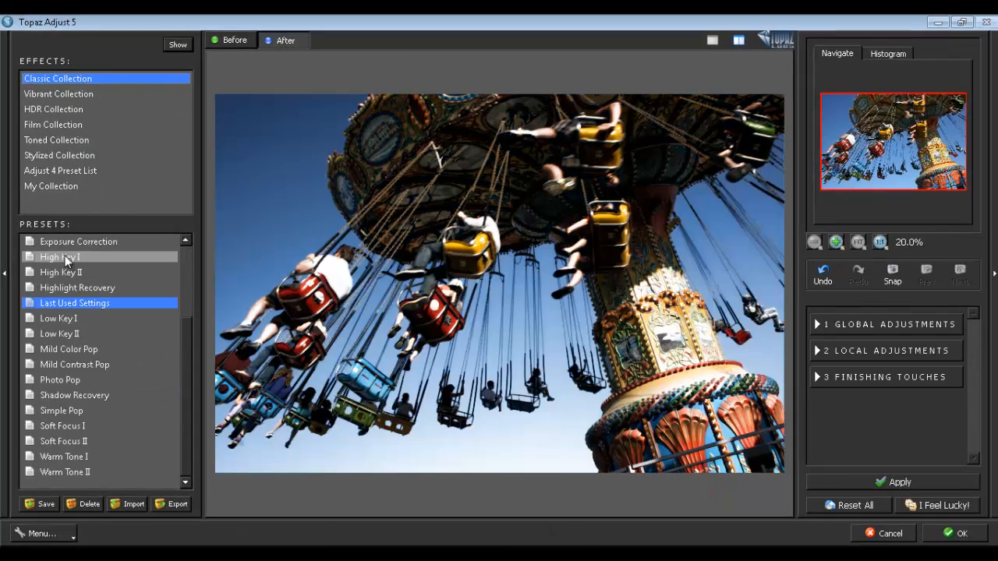
left_click(65, 256)
left_click(54, 349)
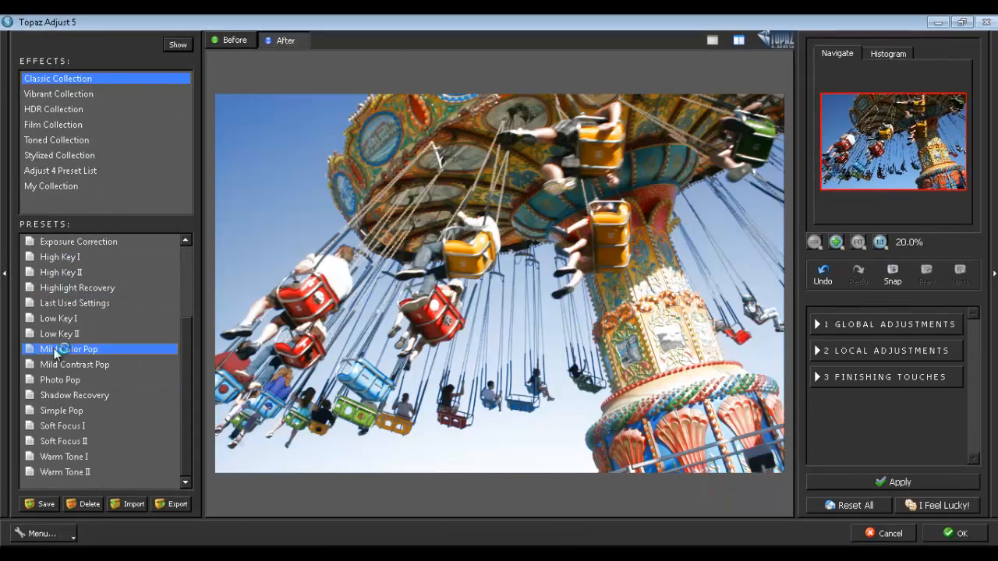
left_click(58, 411)
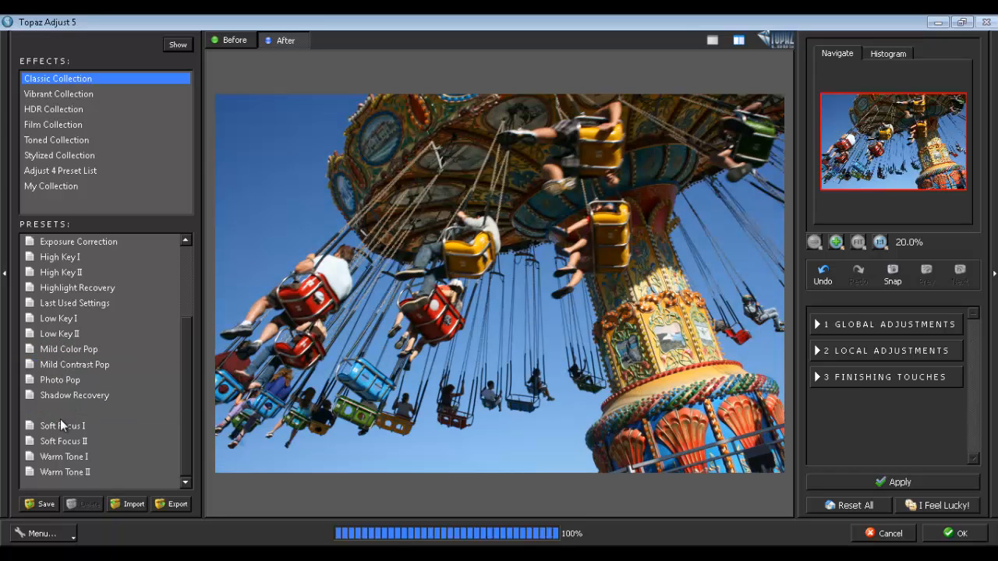
left_click(65, 441)
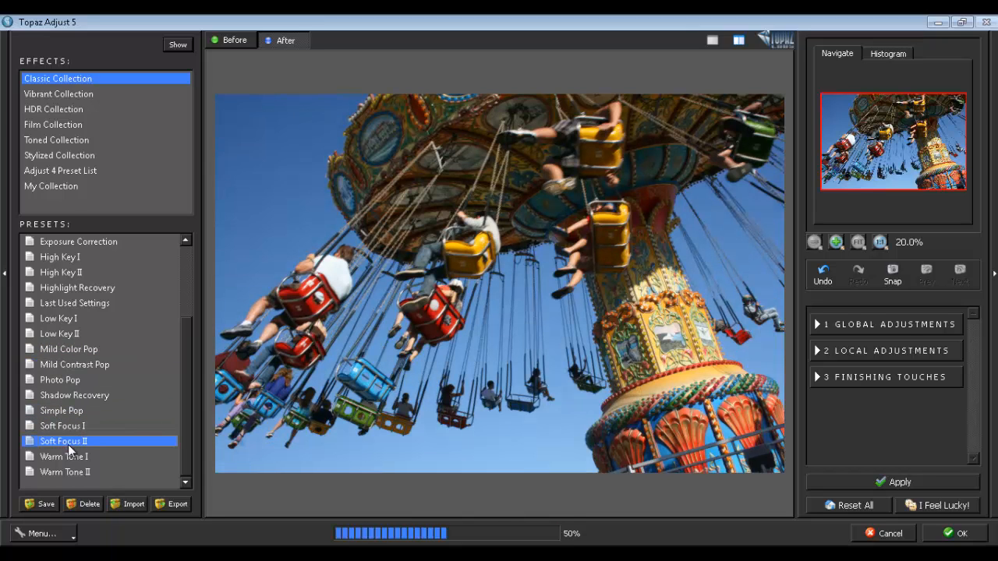
left_click(68, 454)
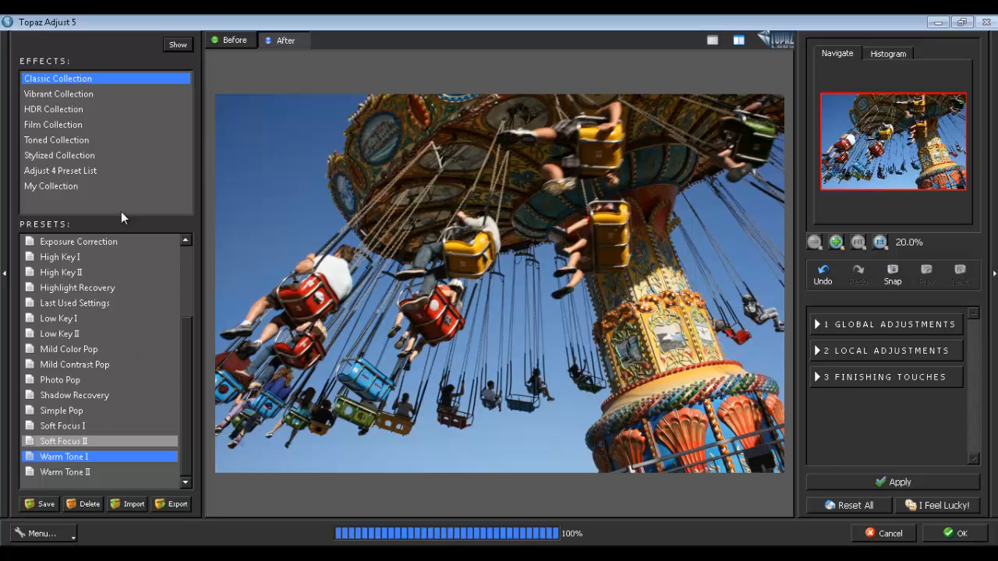
- Try the HDR Collection presets Dynamic Brightness, Dynamic Pop II and Heavy Pop Smooth on the image
left_click(58, 111)
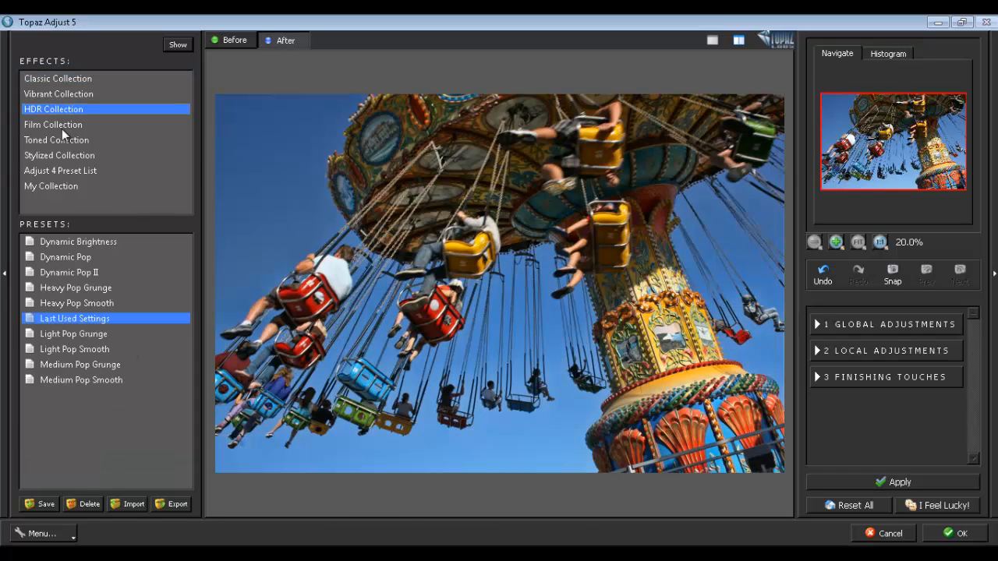
left_click(71, 243)
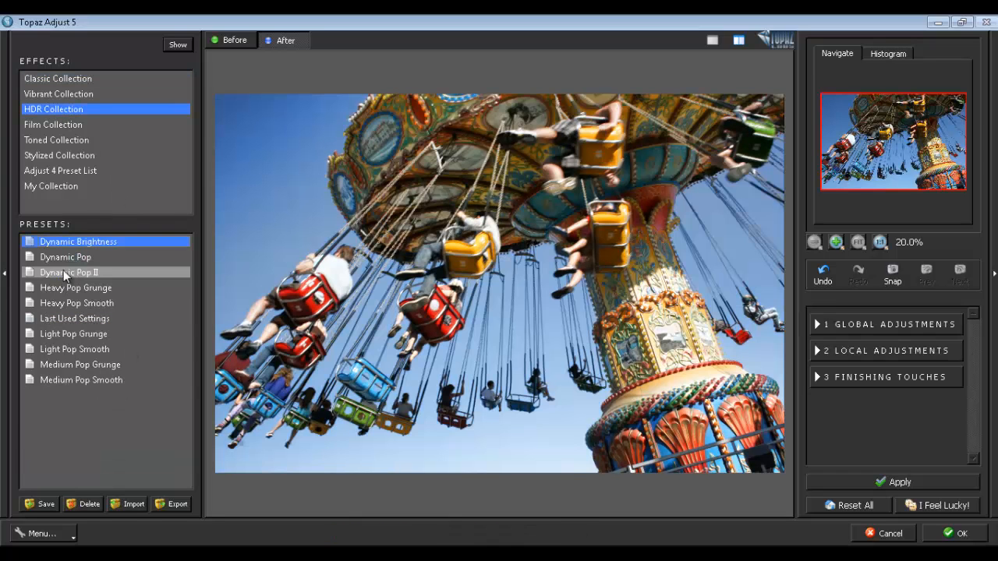
left_click(63, 270)
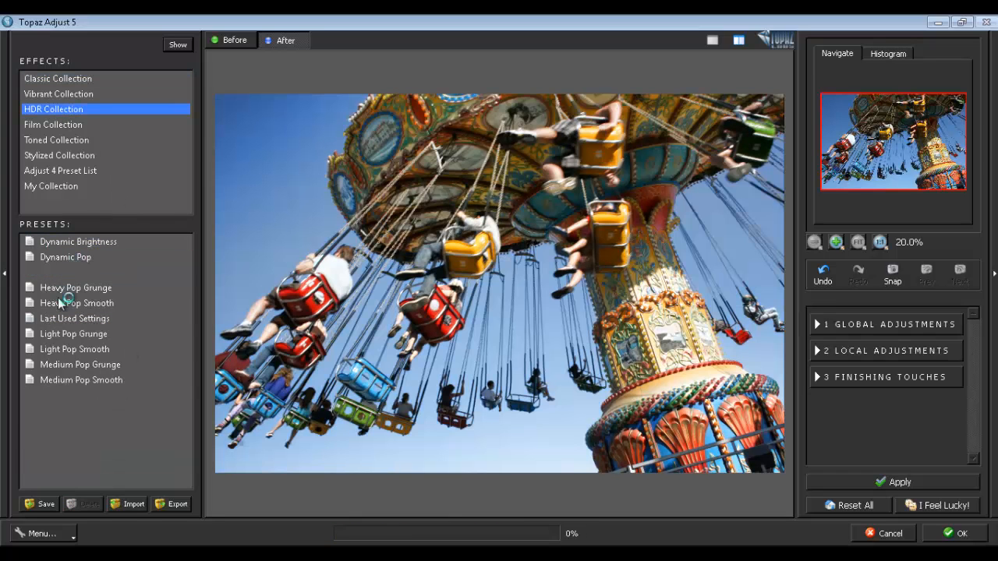
left_click(57, 303)
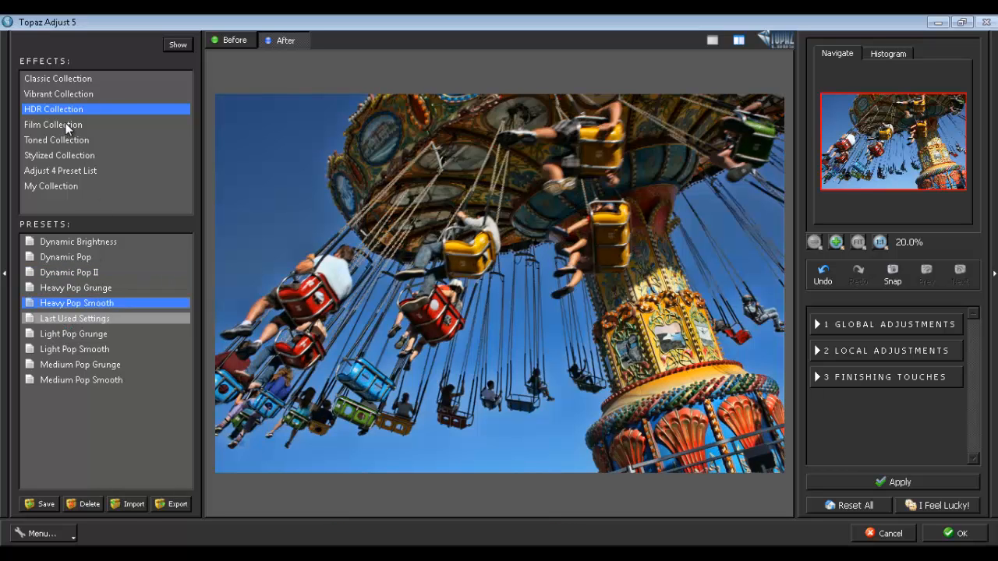
- Try the Film Collection presets Bleach Bypass Warm, Cross Process II and Lomo I on the image
left_click(67, 127)
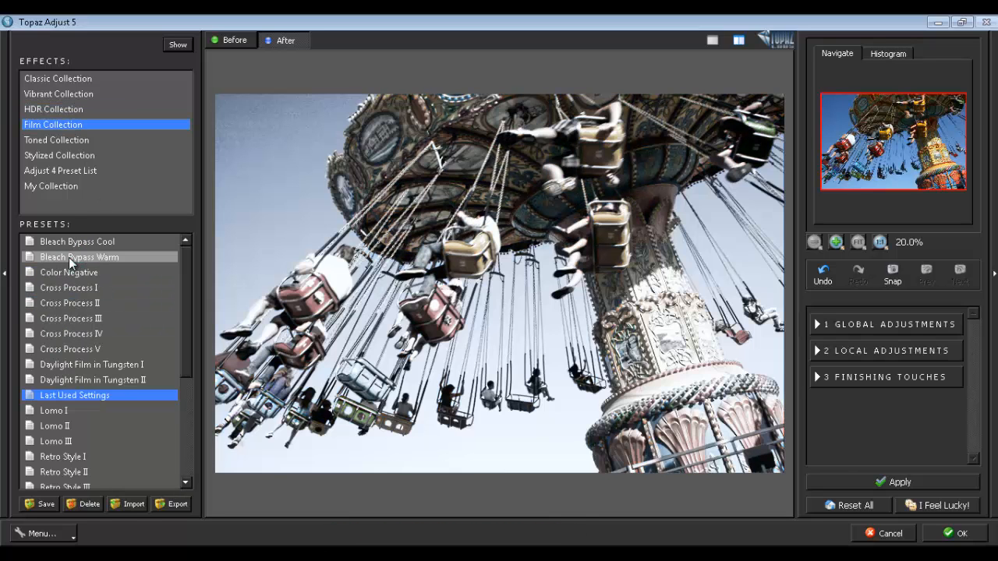
left_click(69, 257)
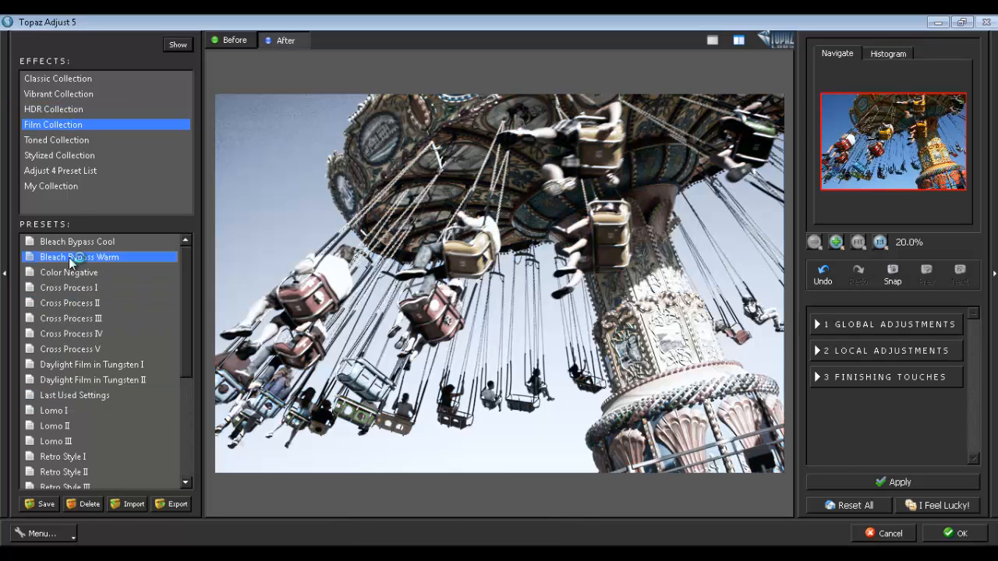
left_click(57, 302)
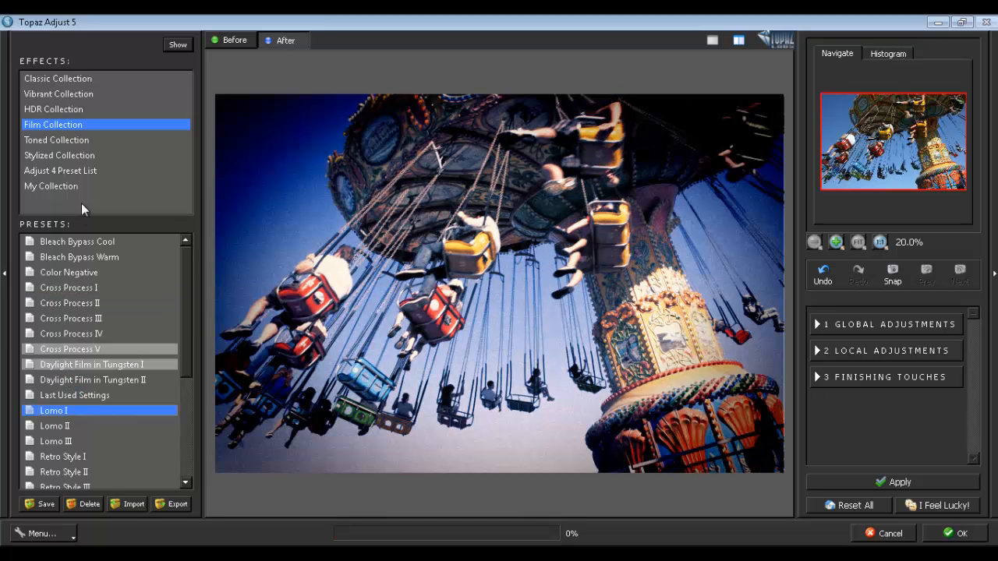
- Try the Toned Collection presets Blue, Cerulean and Colored Selenium II on the image
left_click(74, 142)
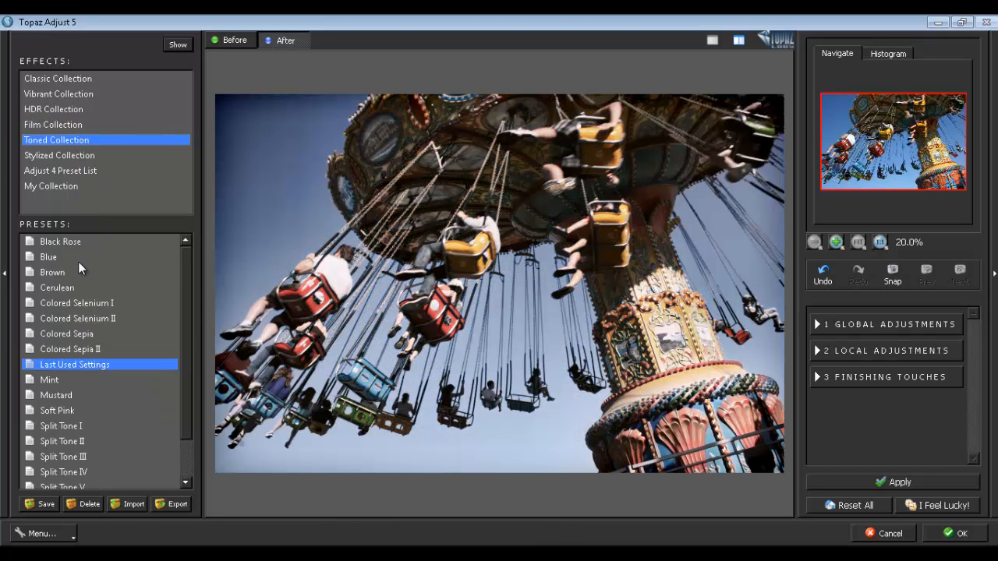
left_click(50, 257)
left_click(51, 286)
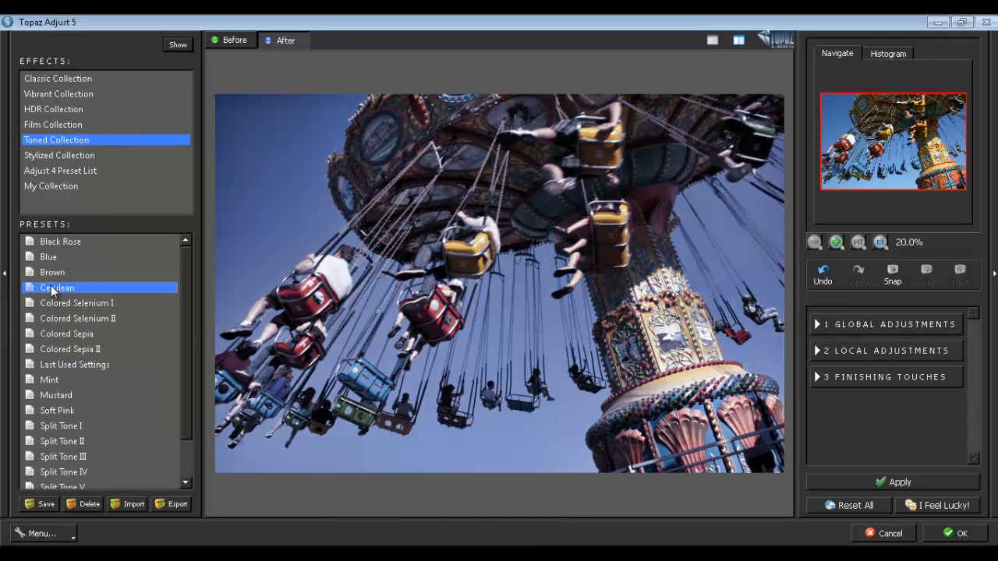
left_click(45, 316)
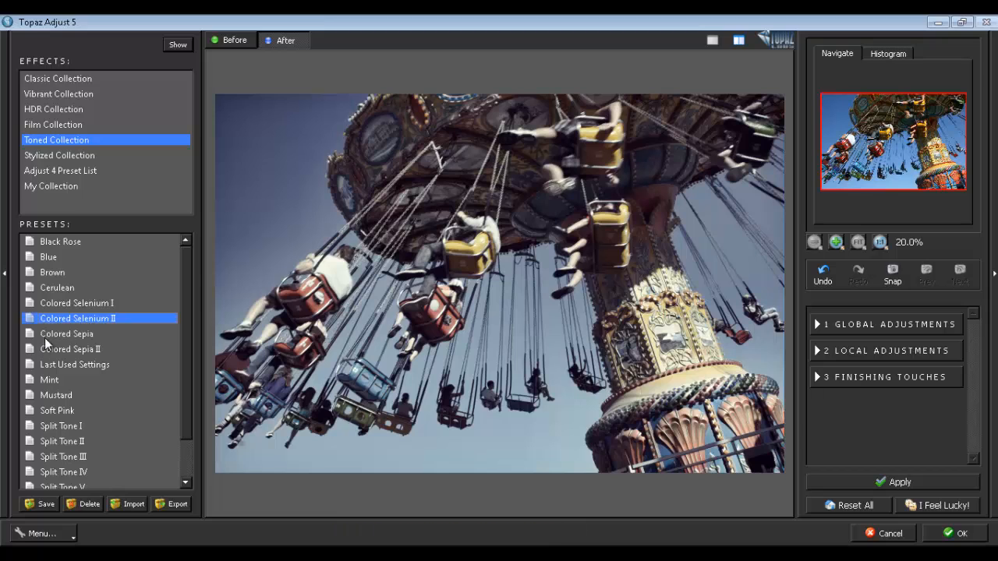
- Try the Adjust 4 presets Detail - Strong, Recovery - Highlight, Recovery - Shadow and Painting - Venice, ending on HDR - Sketch
left_click(63, 171)
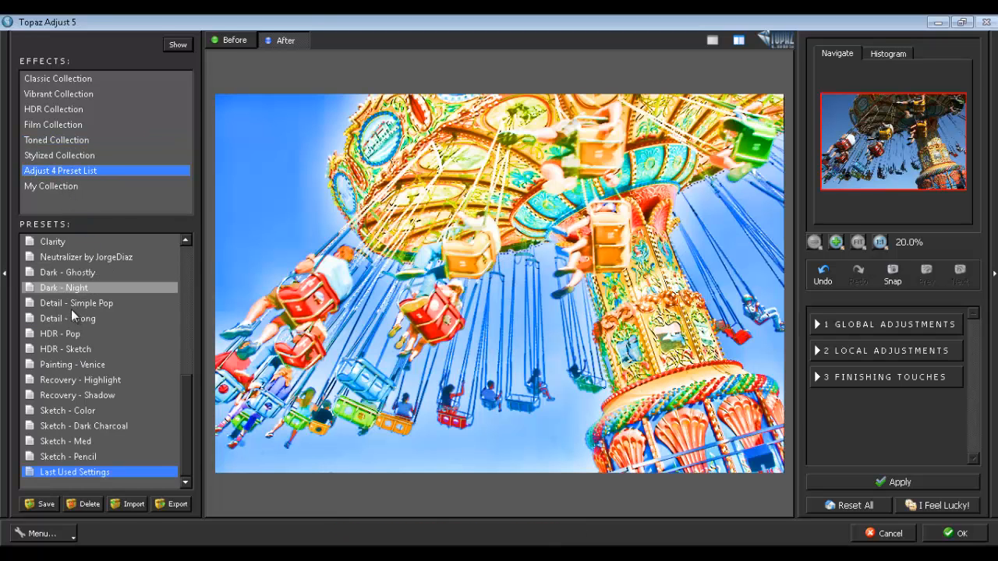
left_click(71, 317)
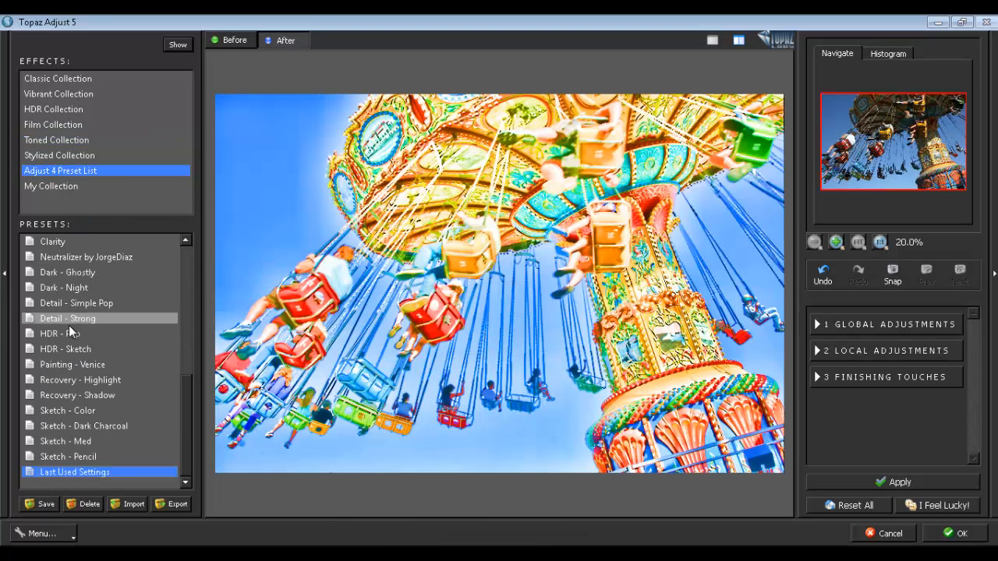
left_click(66, 351)
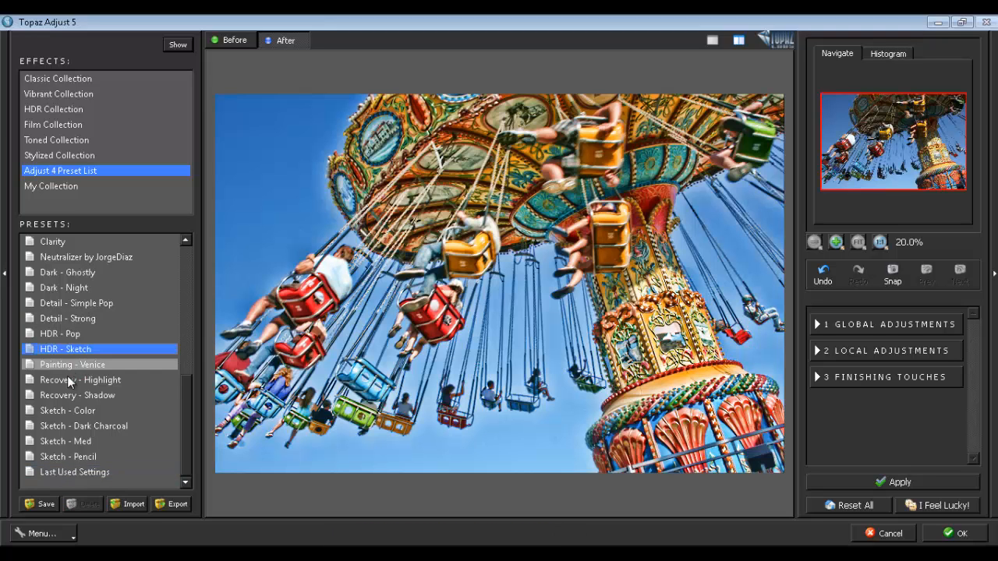
left_click(68, 379)
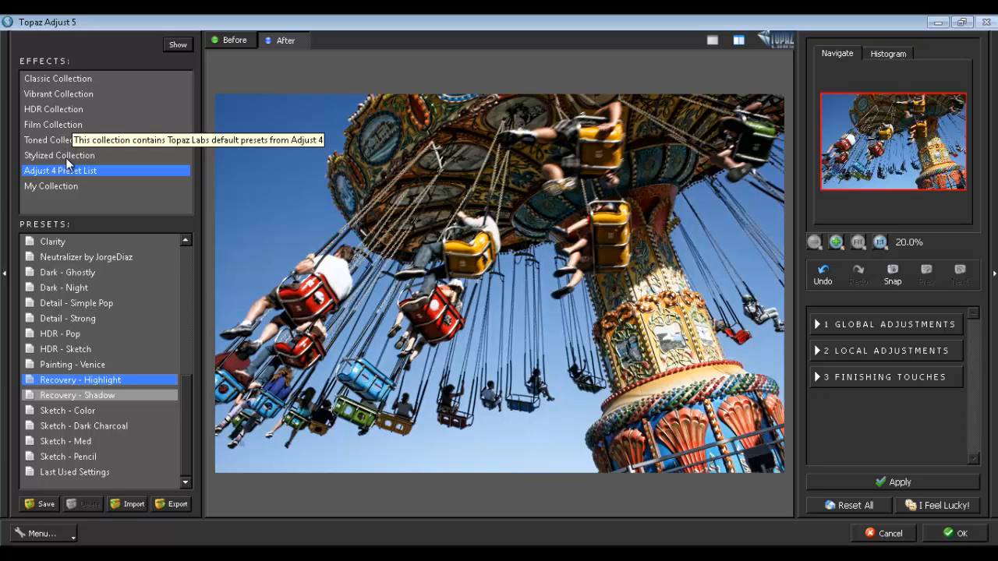
left_click(78, 395)
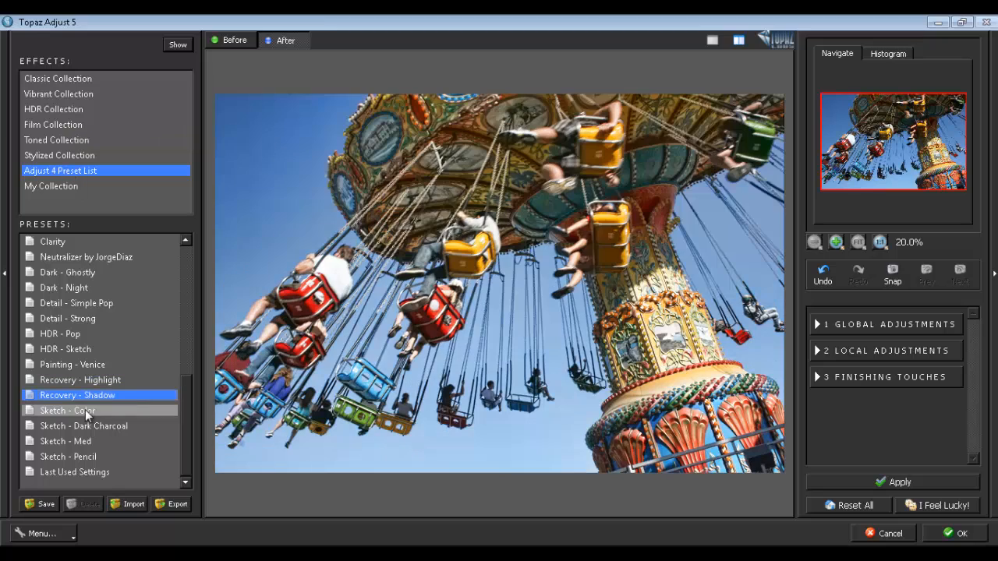
left_click(93, 366)
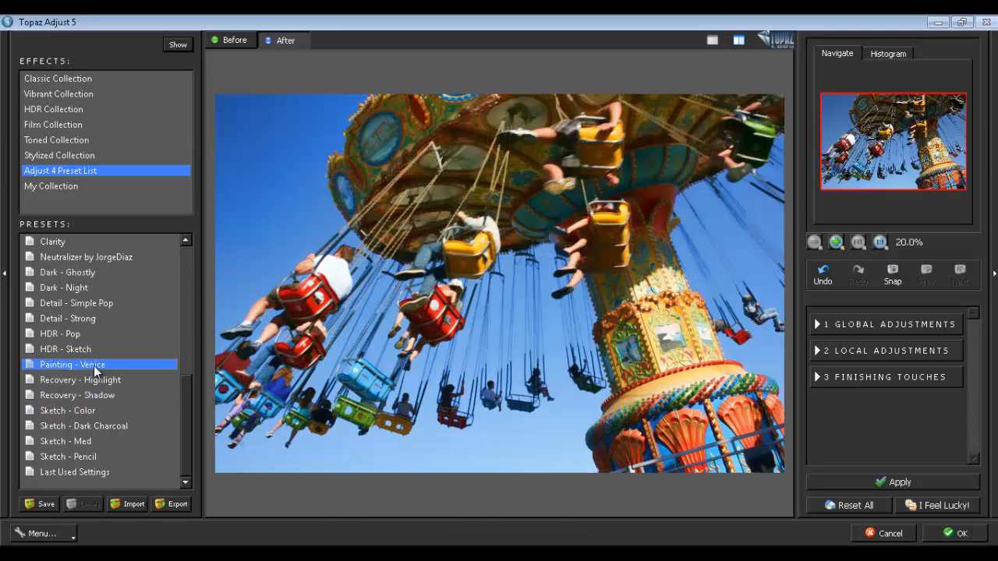
left_click(89, 346)
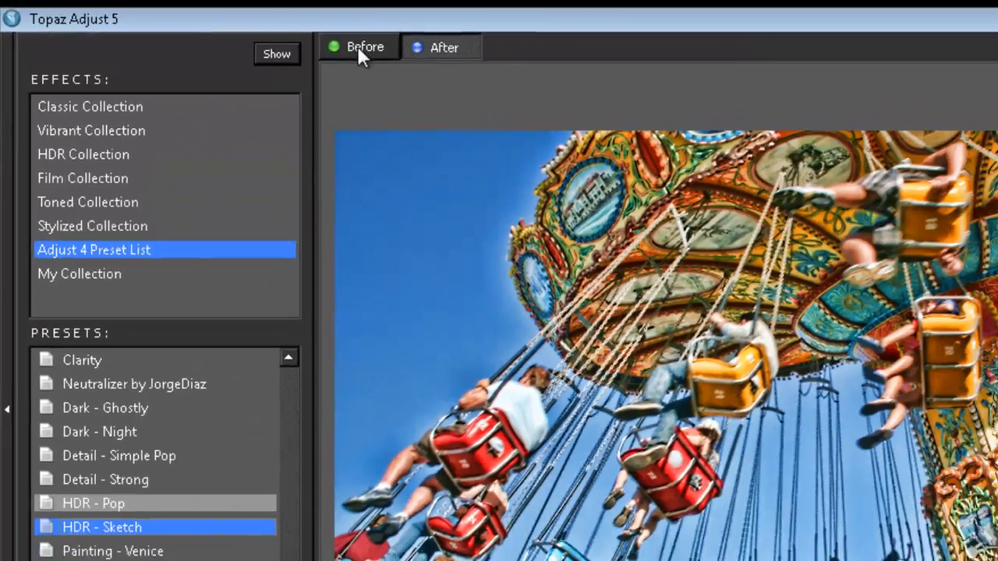
- Compare the original image with the HDR - Sketch result, using the before and after views and the split preview
left_click(466, 55)
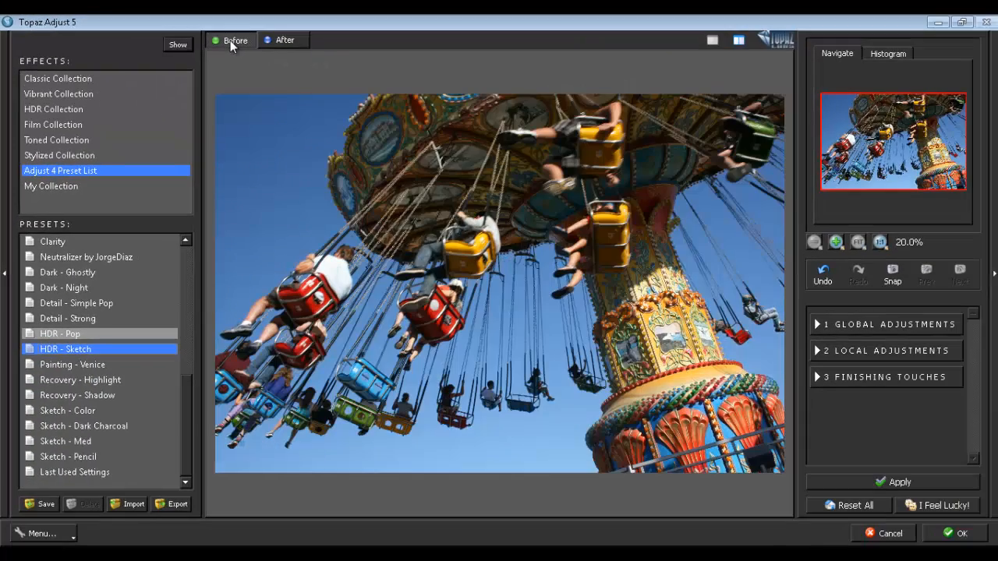
left_click(286, 40)
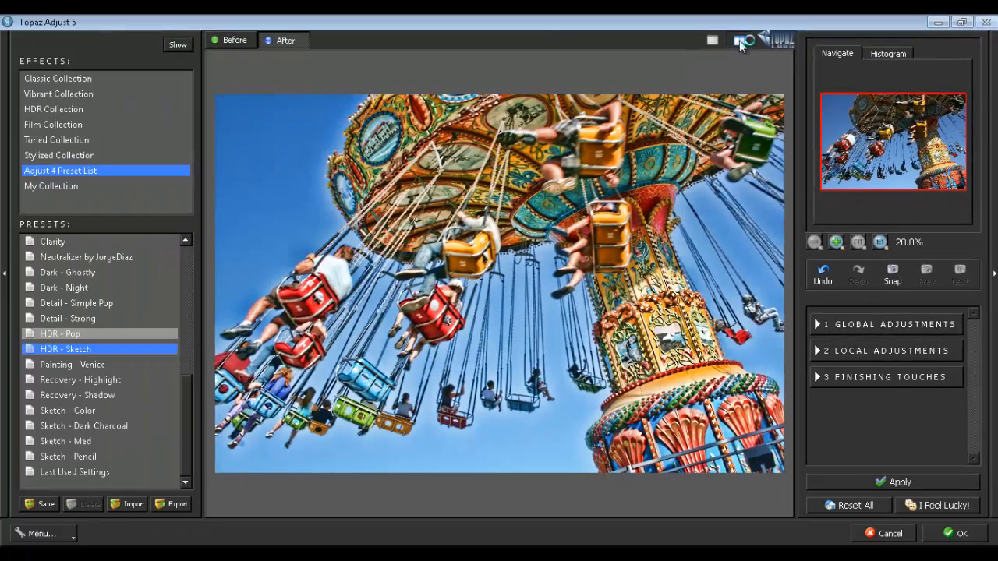
left_click(741, 42)
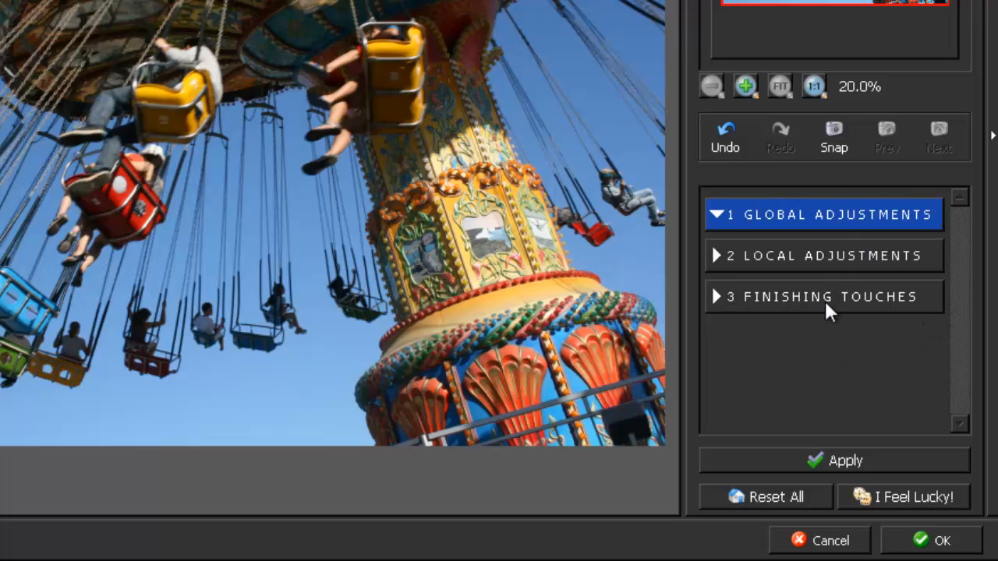
- In the global Adaptive Exposure adjustments, set Adaptive Exposure to 0.48 and Regions to 42
left_click(715, 215)
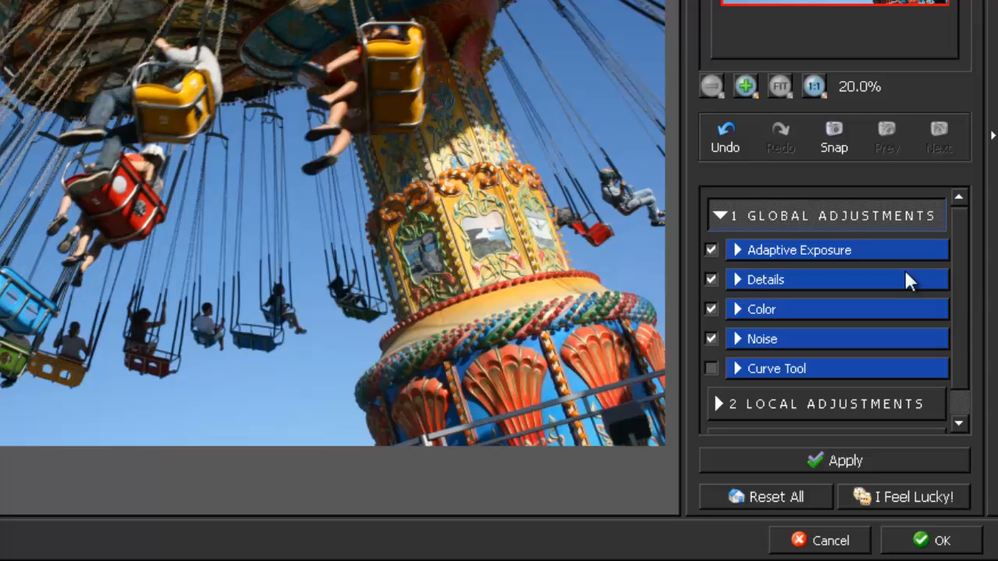
left_click(738, 251)
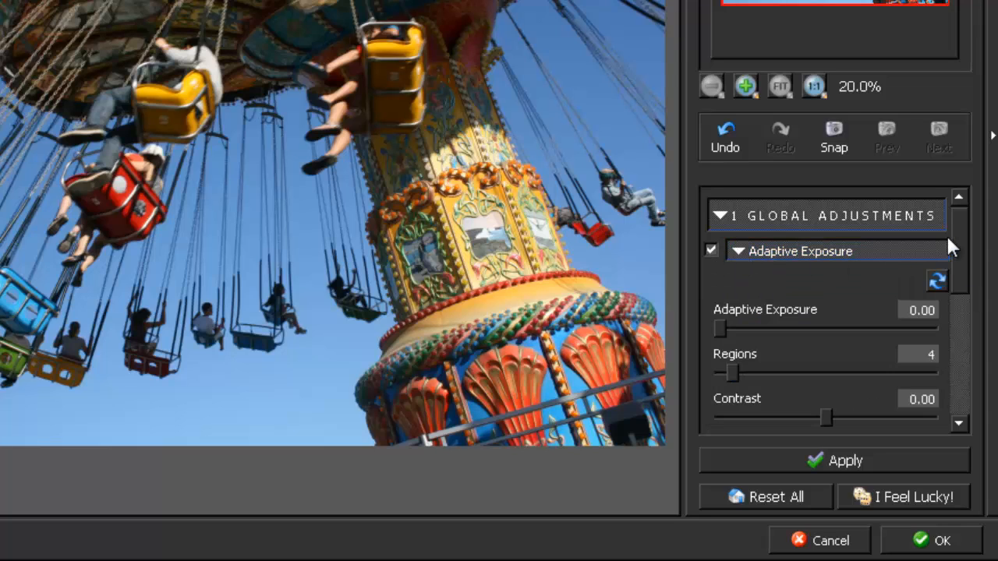
left_click_drag(957, 243, 966, 269)
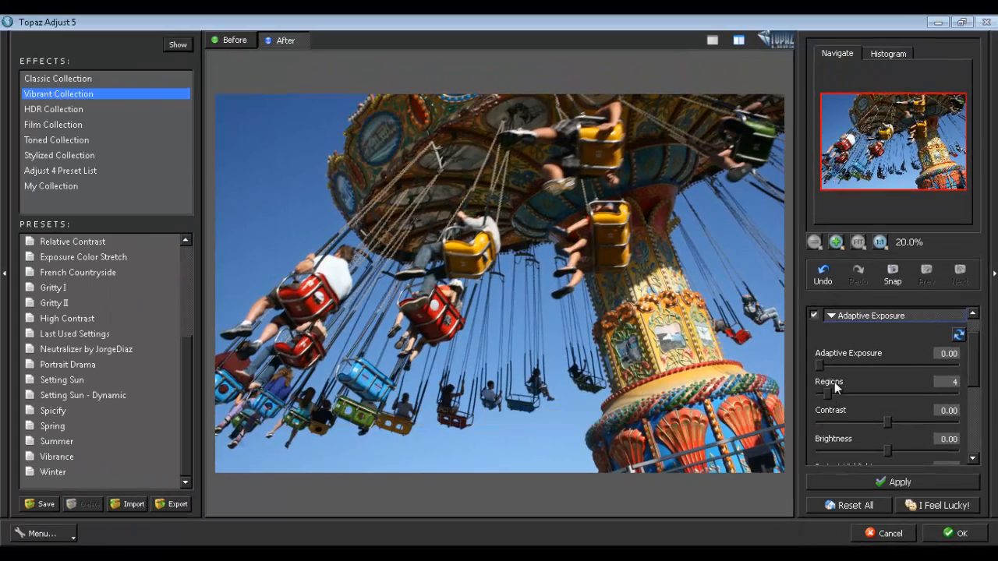
left_click_drag(817, 362, 905, 366)
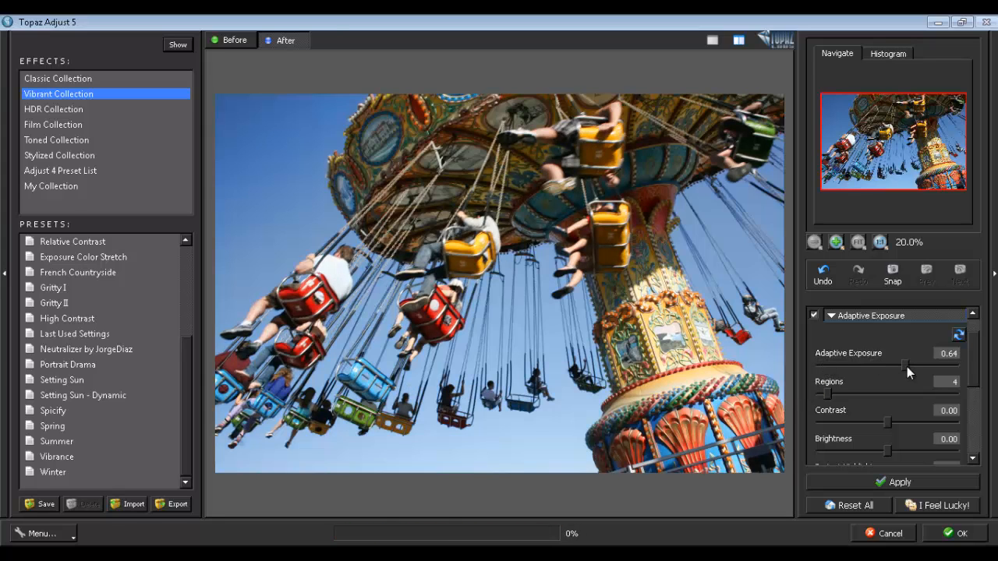
left_click(886, 366)
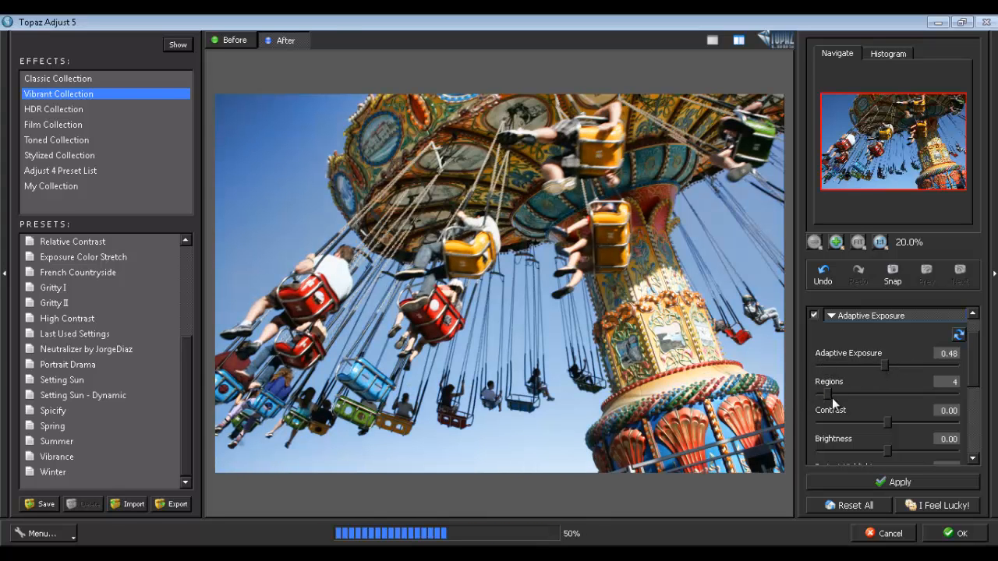
left_click_drag(828, 393, 935, 399)
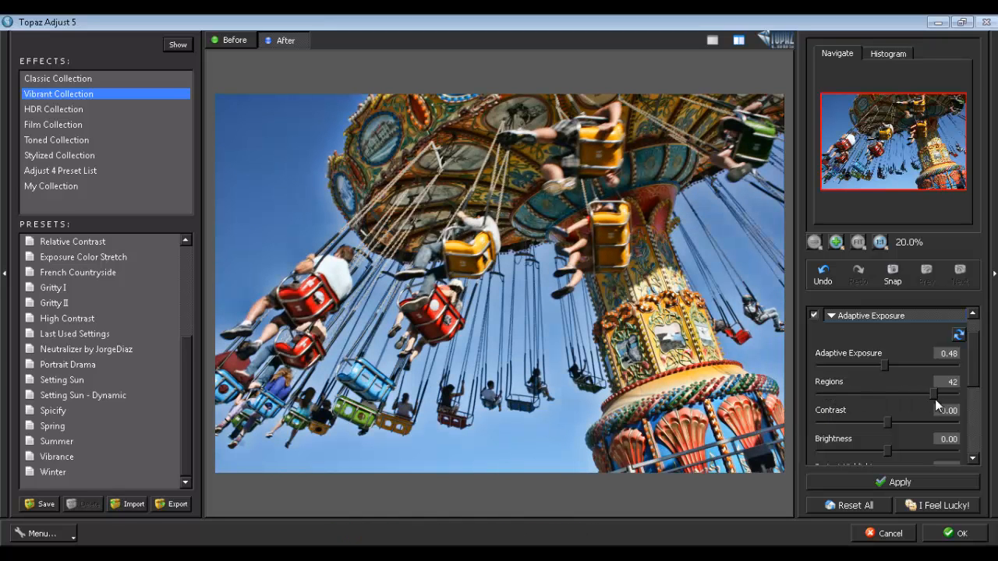
- Raise Adaptive Exposure to 0.66, reduce Regions to 19 and lower Brightness to -1.29
left_click_drag(885, 367, 910, 368)
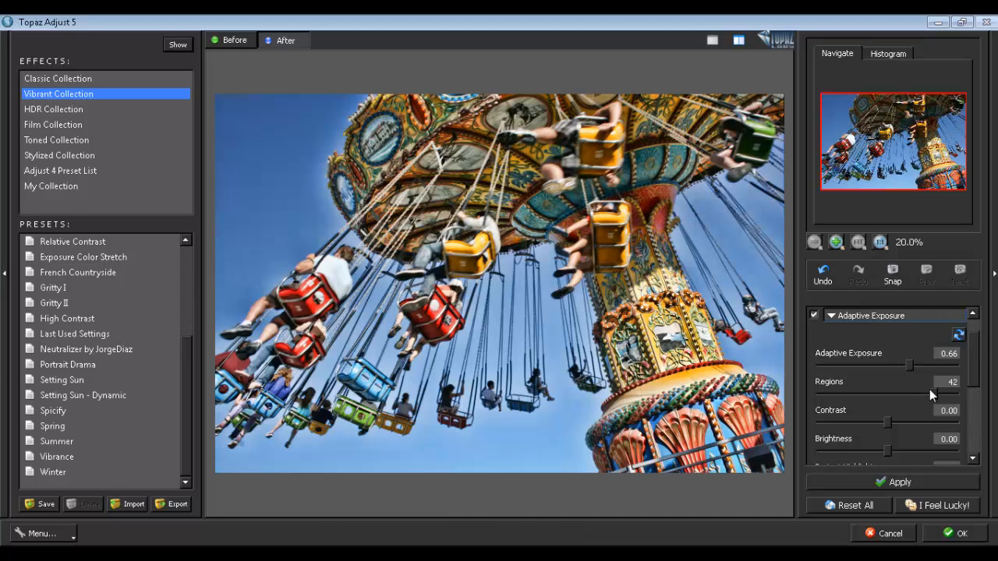
left_click_drag(935, 392, 871, 391)
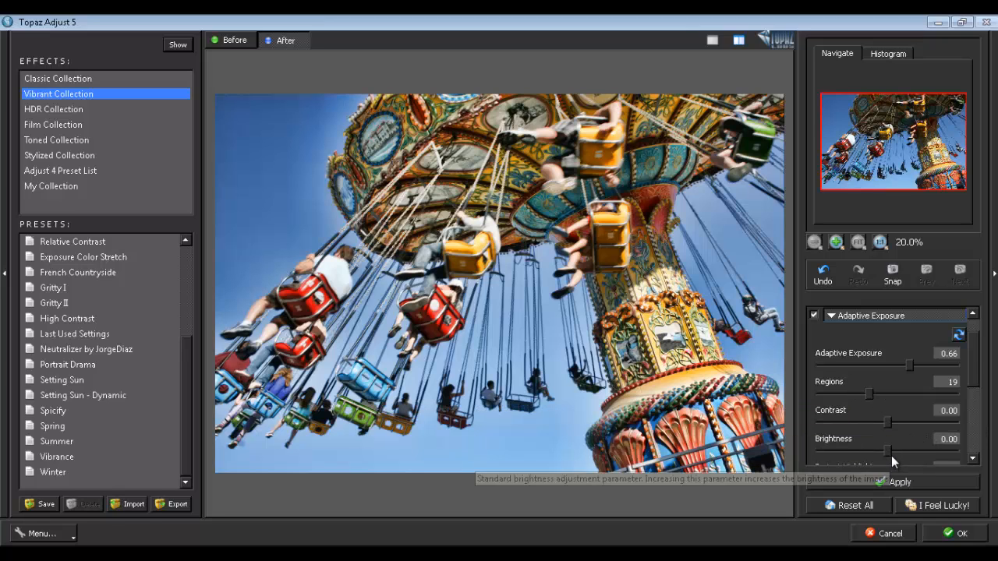
left_click_drag(889, 452, 865, 452)
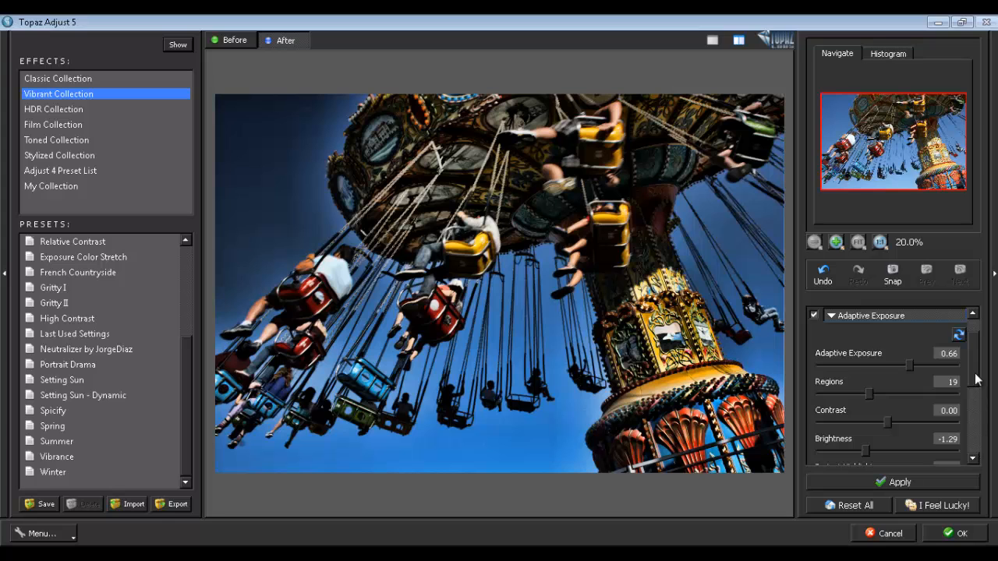
- Set Brightness in the global Adaptive Exposure adjustments to 0.30 and collapse that section
left_click_drag(978, 380, 984, 417)
left_click_drag(865, 353, 893, 356)
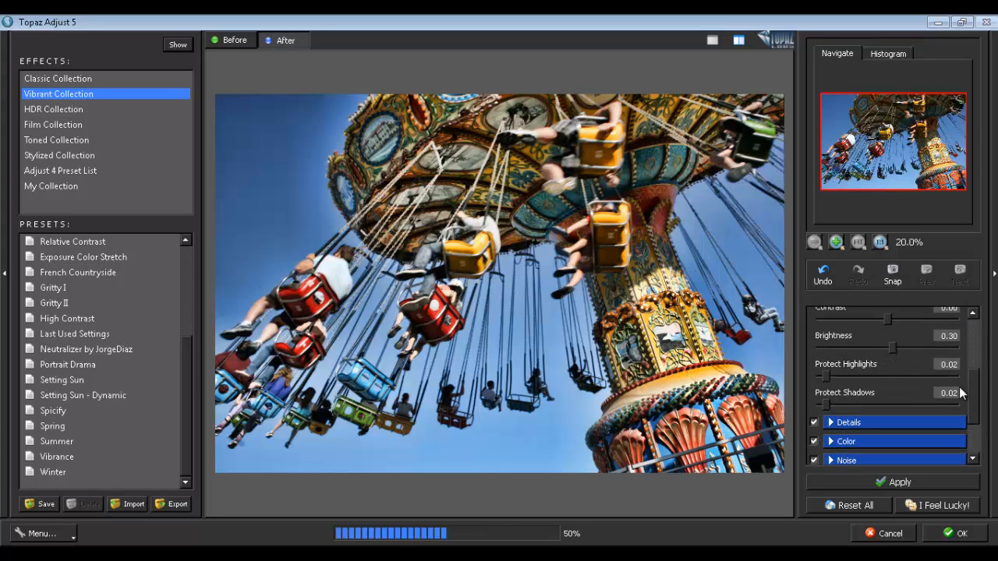
left_click_drag(974, 396, 971, 356)
scroll(947, 227, "up", 1)
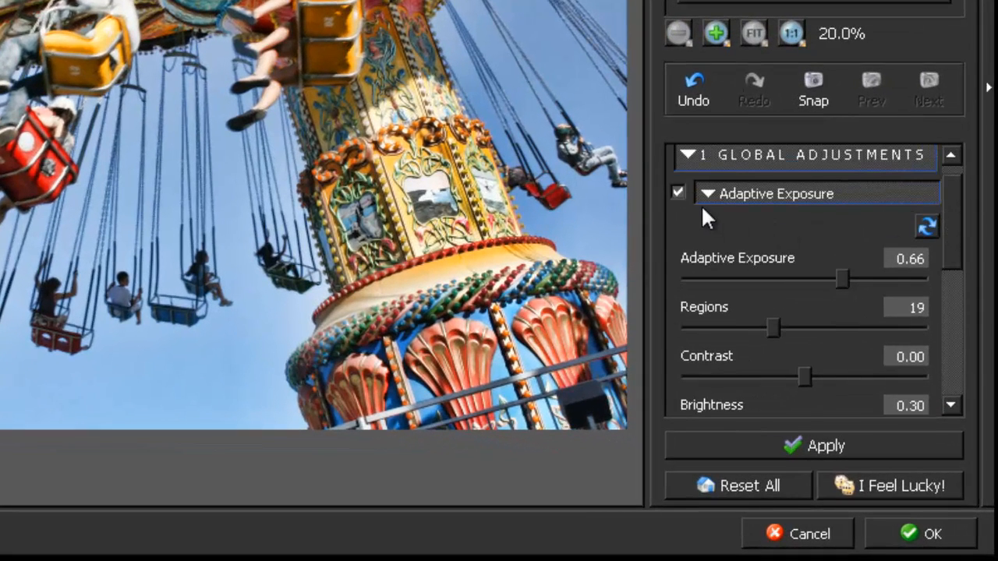
left_click(706, 195)
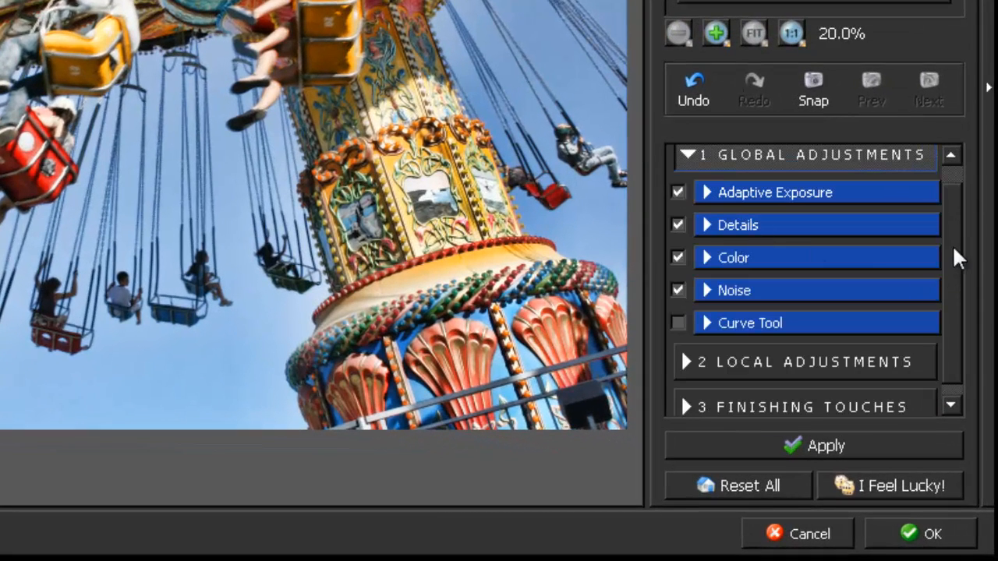
- In the global Details adjustments, set Strength to 1.81 and Detail Boost to 1.48
left_click(707, 225)
scroll(960, 219, "down", 1)
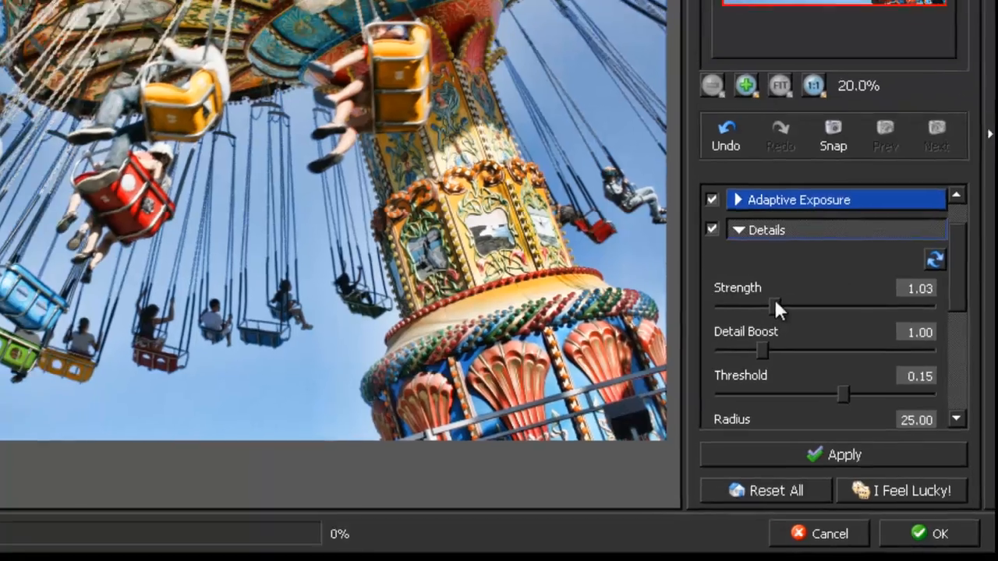
left_click_drag(750, 283, 792, 284)
left_click_drag(869, 372, 871, 373)
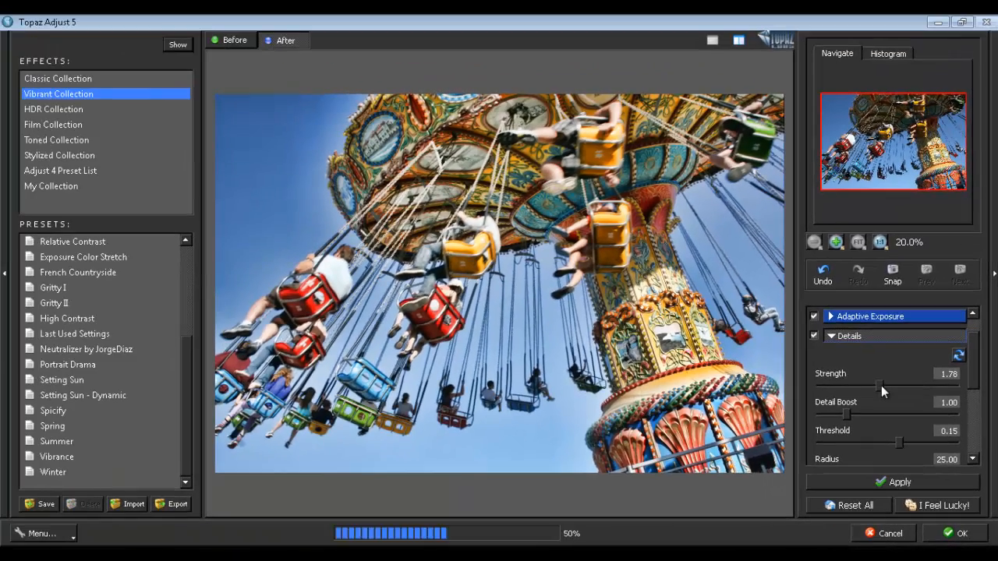
left_click_drag(831, 403, 863, 414)
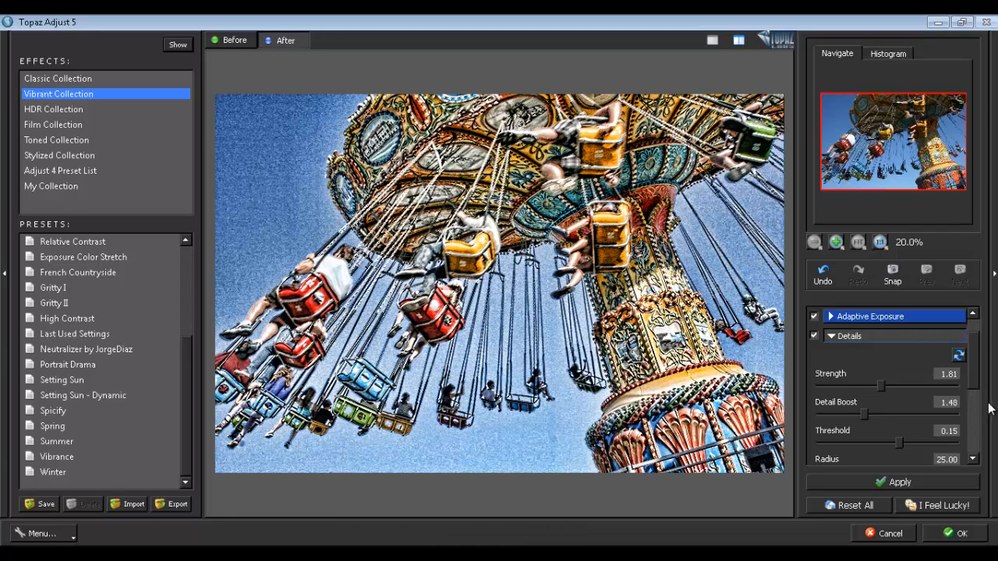
mouse_move(975, 372)
left_mouse_down()
mouse_move(980, 417)
mouse_move(984, 360)
left_mouse_up()
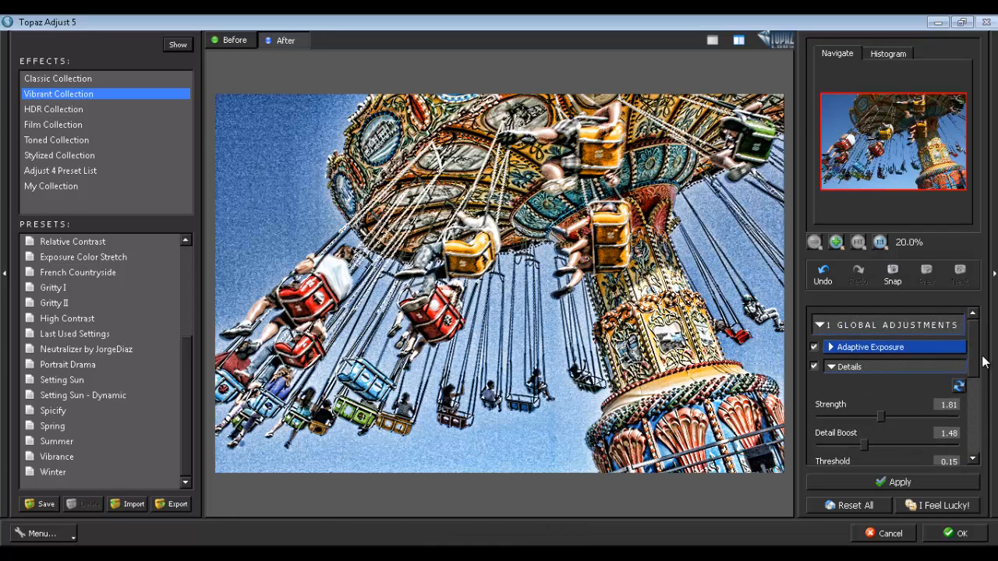
left_click(831, 367)
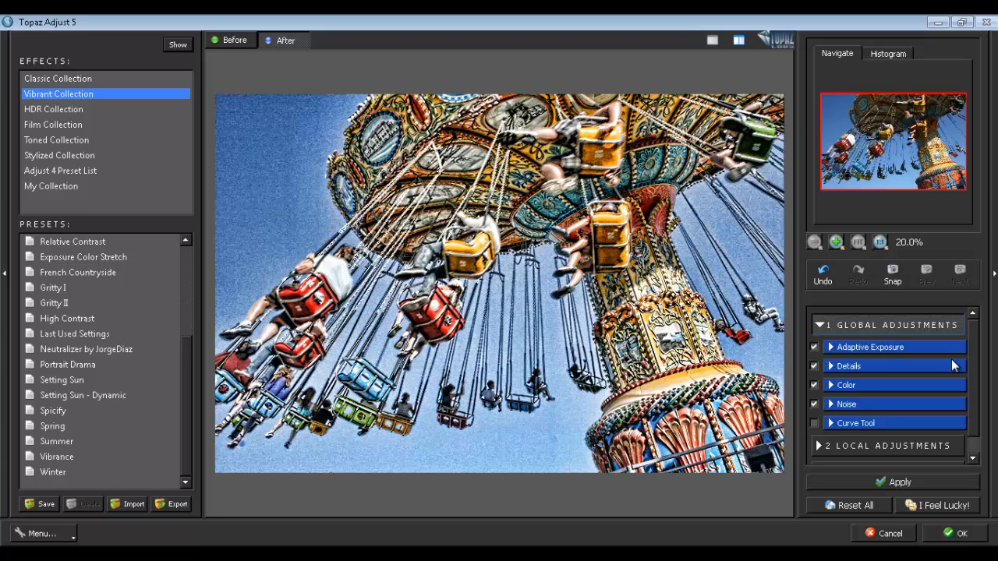
- In the global Color adjustments, set Saturation to 1.51, Saturation Boost to 2.37 and Hue to -0.02
left_click(842, 386)
left_click_drag(977, 353, 985, 390)
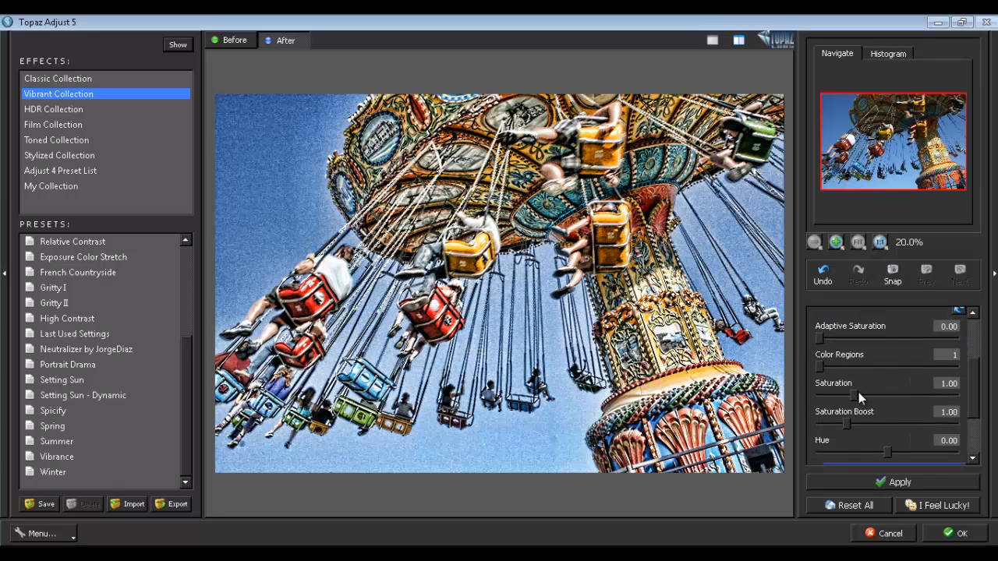
left_click_drag(852, 397, 875, 418)
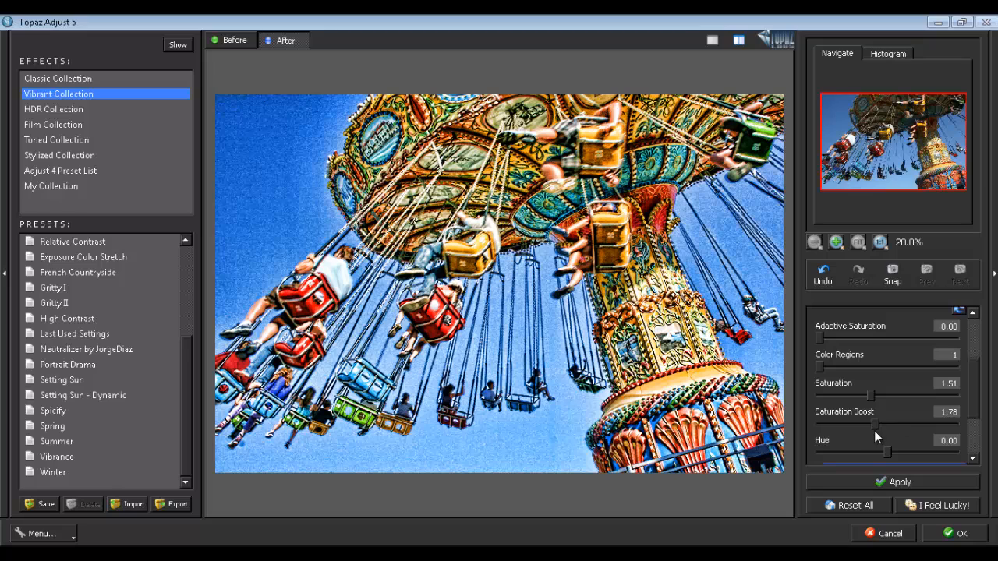
left_click_drag(878, 429, 897, 423)
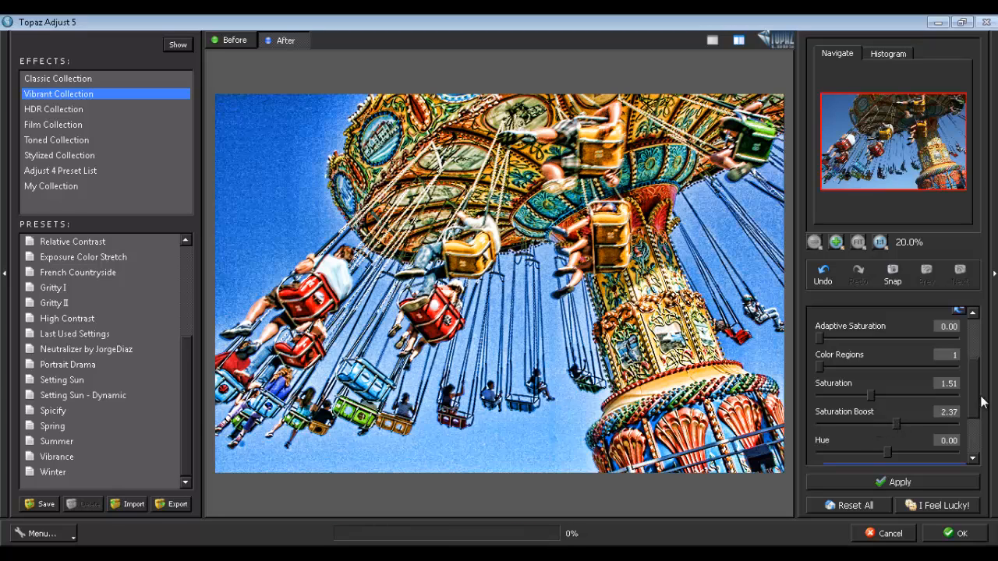
left_click_drag(974, 380, 979, 398)
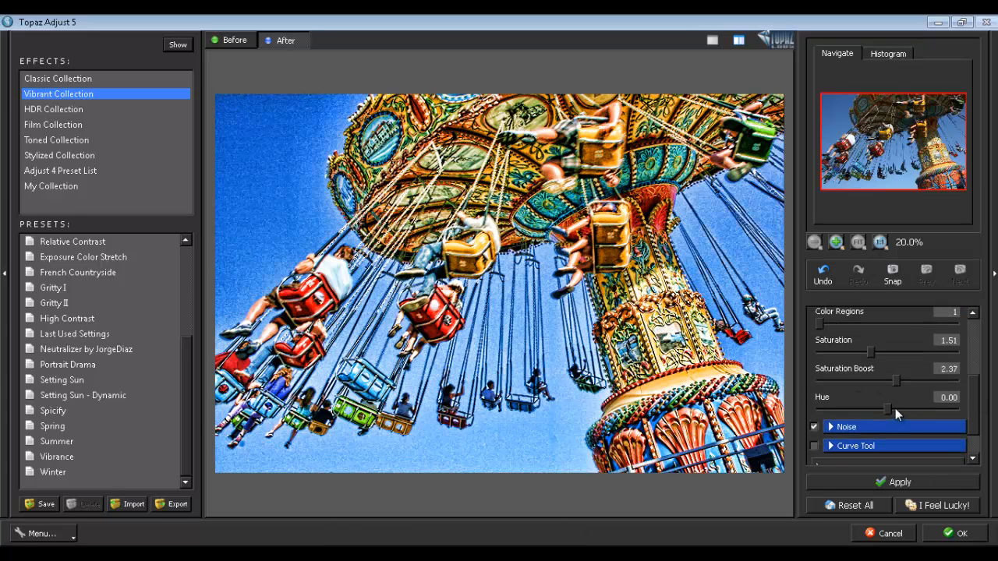
left_click_drag(889, 408, 873, 410)
scroll(897, 390, "down", 1)
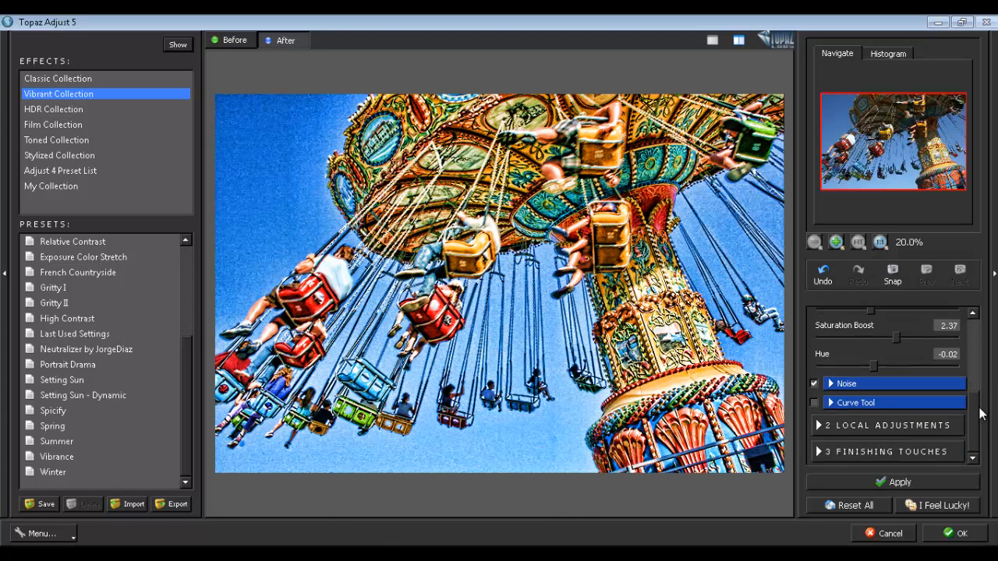
scroll(855, 346, "up", 4)
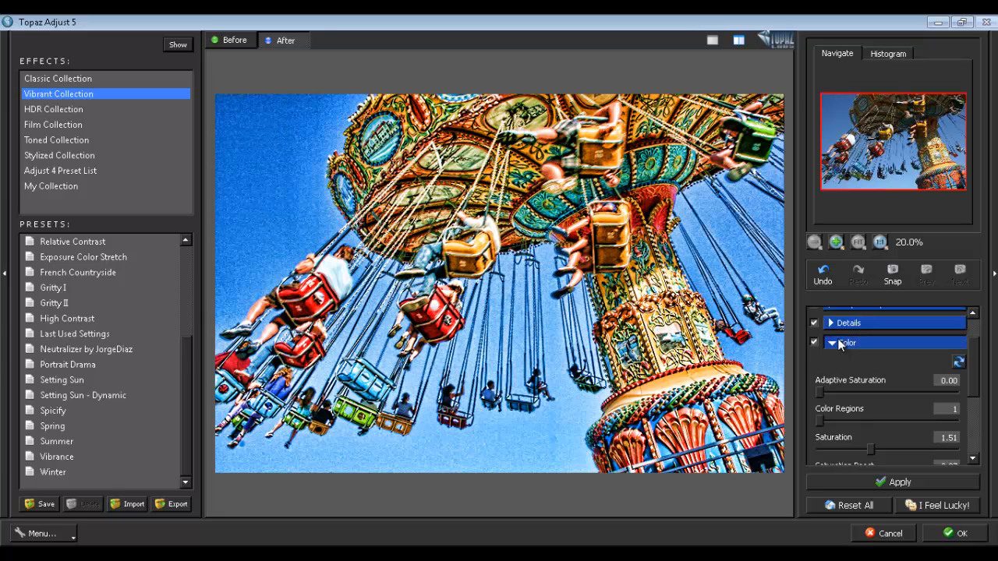
left_click(840, 344)
- Look through the global Noise and Curve Tool settings, then collapse the global adjustments
left_click(842, 385)
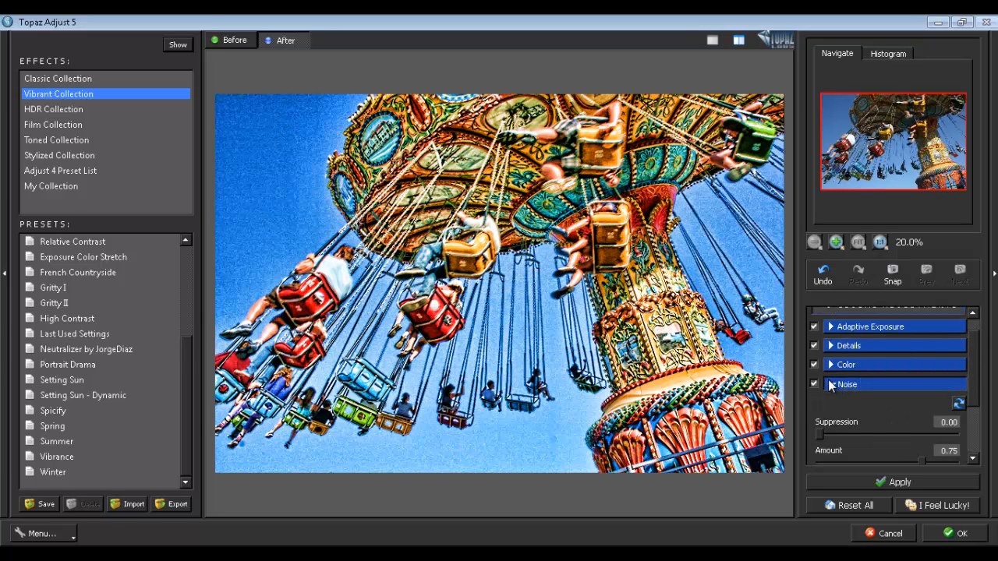
left_click(831, 385)
left_click(846, 402)
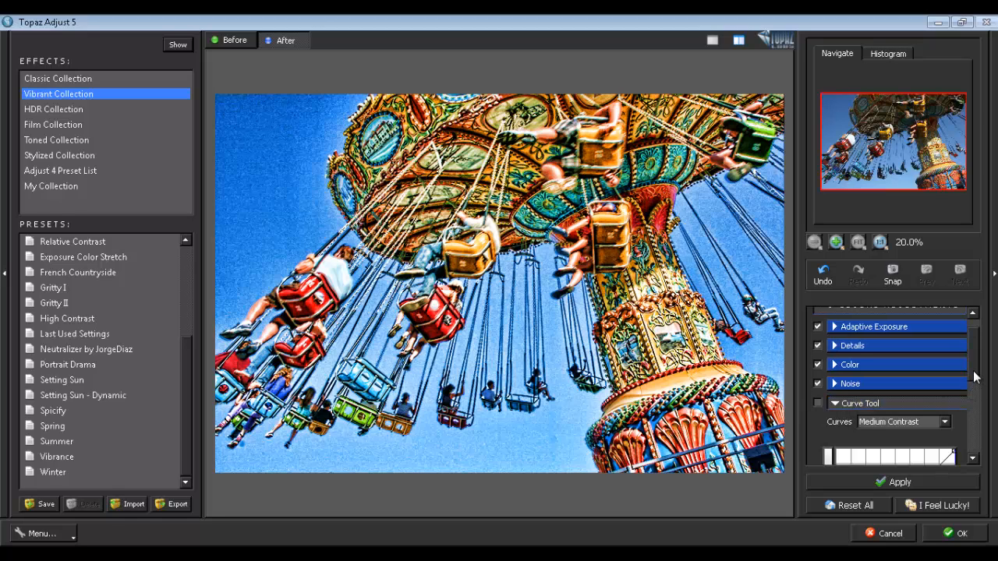
mouse_move(974, 371)
left_mouse_down()
mouse_move(973, 410)
mouse_move(973, 380)
left_mouse_up()
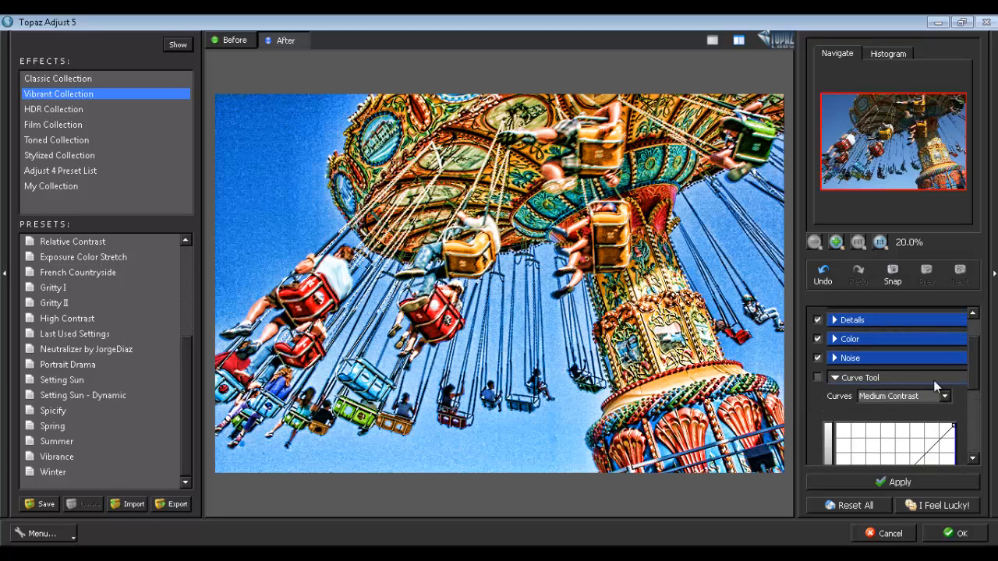
left_click(834, 378)
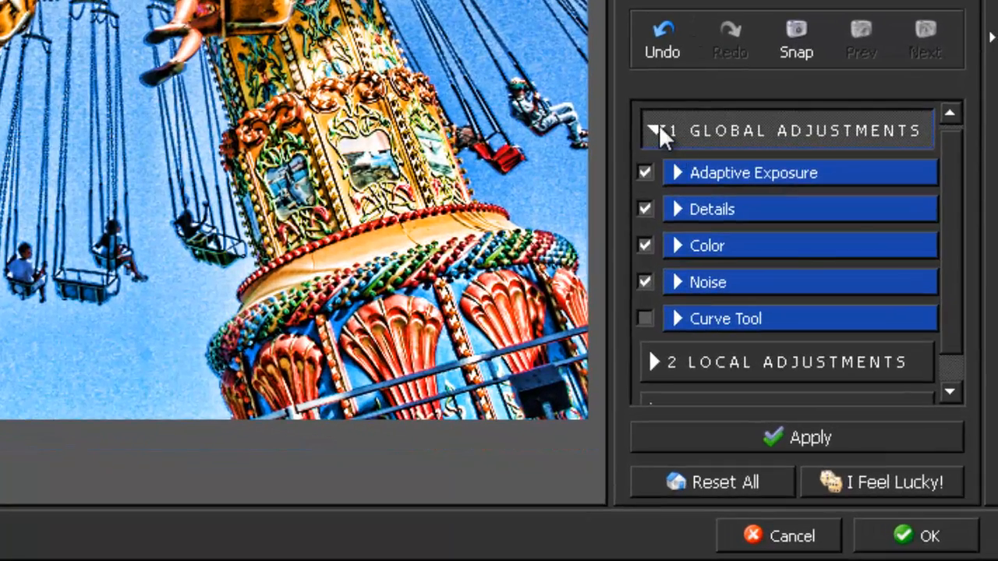
left_click(821, 322)
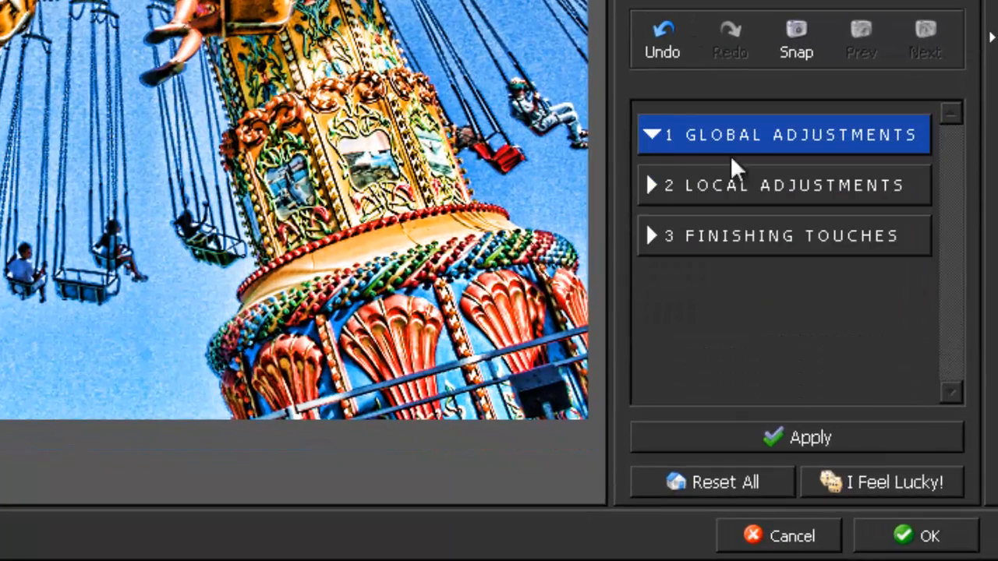
- Switch the local adjustment type to Burn and set its Overall Strength to 0.74
left_click(648, 185)
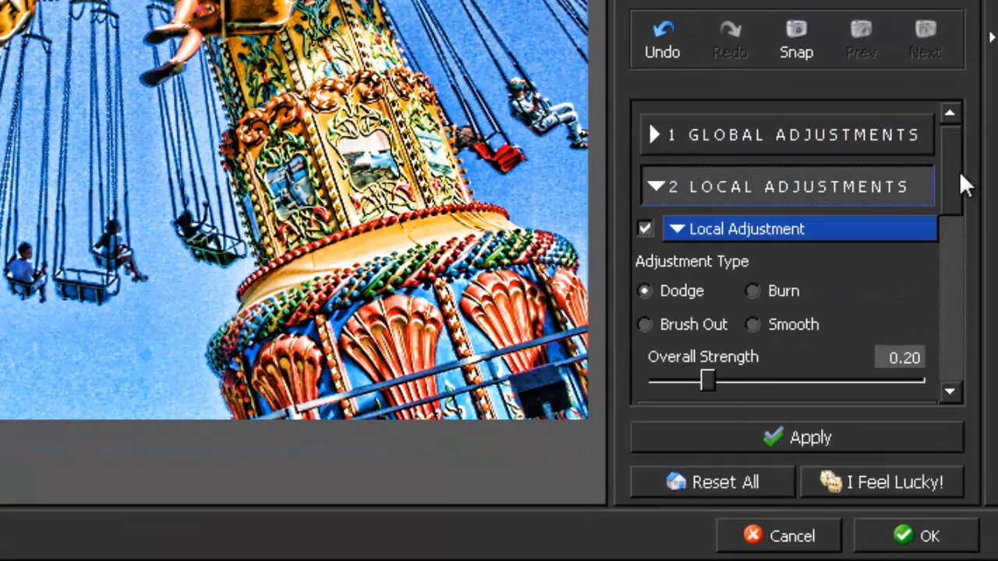
mouse_move(958, 178)
left_mouse_down()
mouse_move(958, 200)
mouse_move(968, 201)
left_mouse_up()
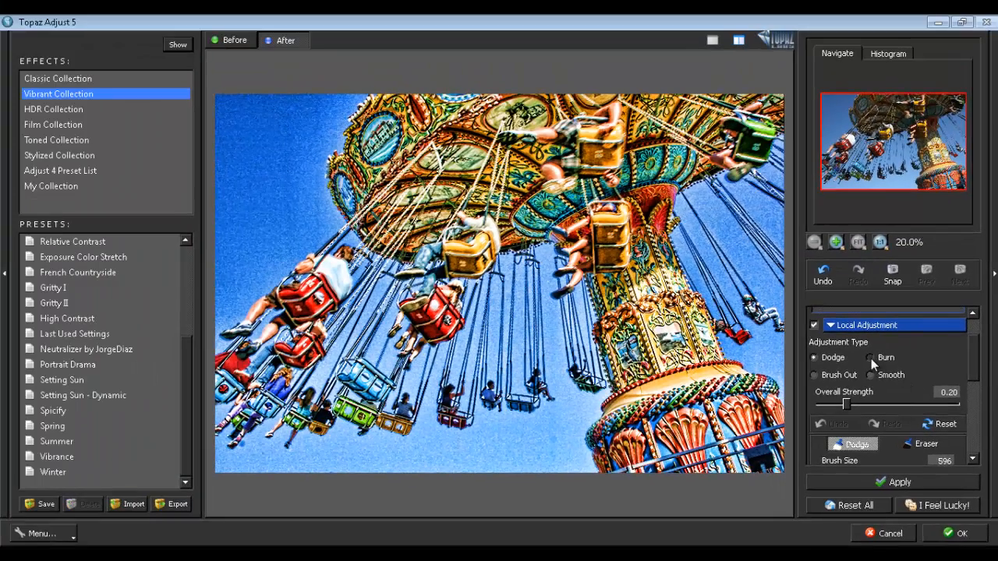
left_click(871, 358)
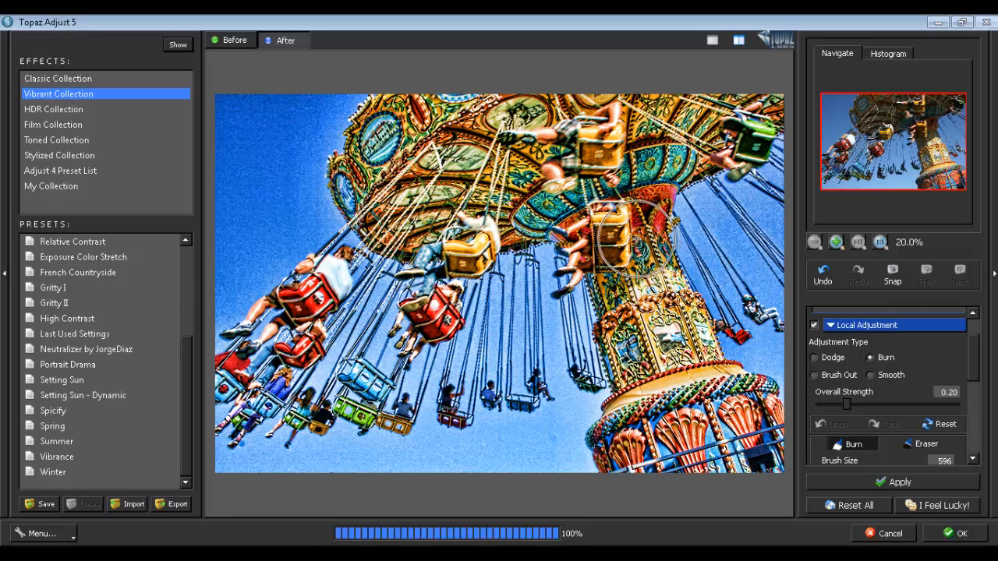
left_click_drag(846, 405, 821, 404)
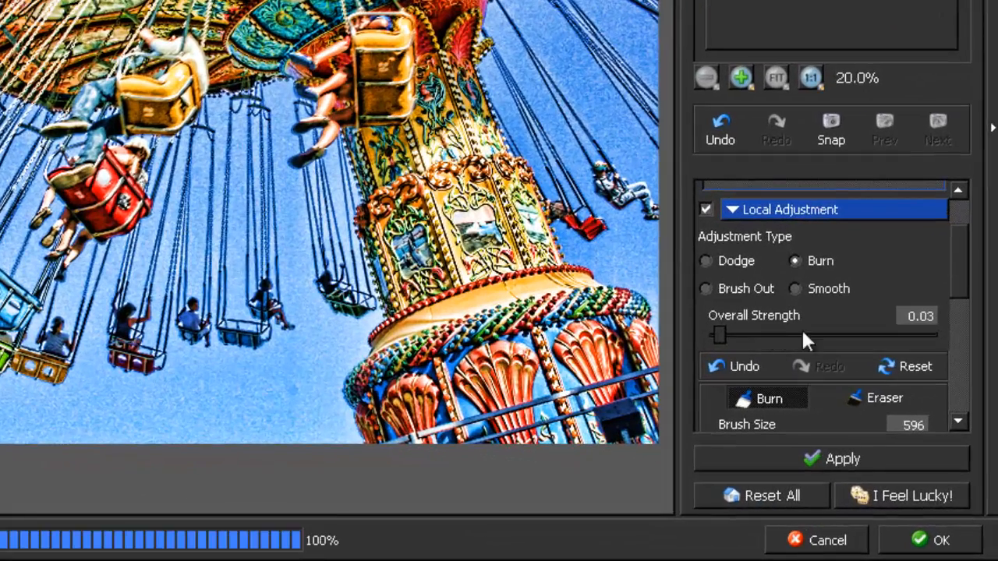
left_click_drag(803, 335, 877, 331)
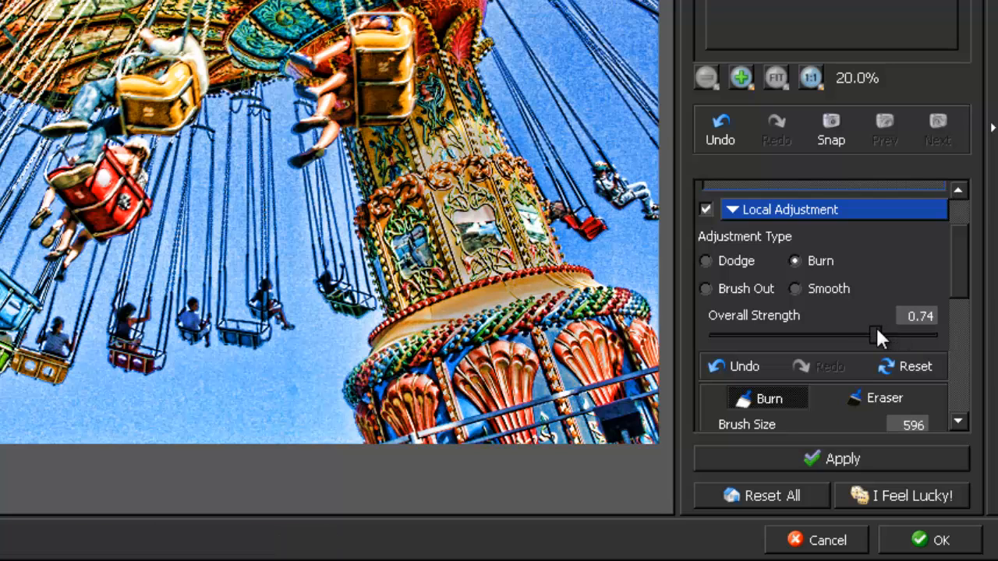
- Review the Burn brush's size, opacity, hardness and edge-aware settings, and collapse the local adjustments
left_click_drag(957, 278, 959, 330)
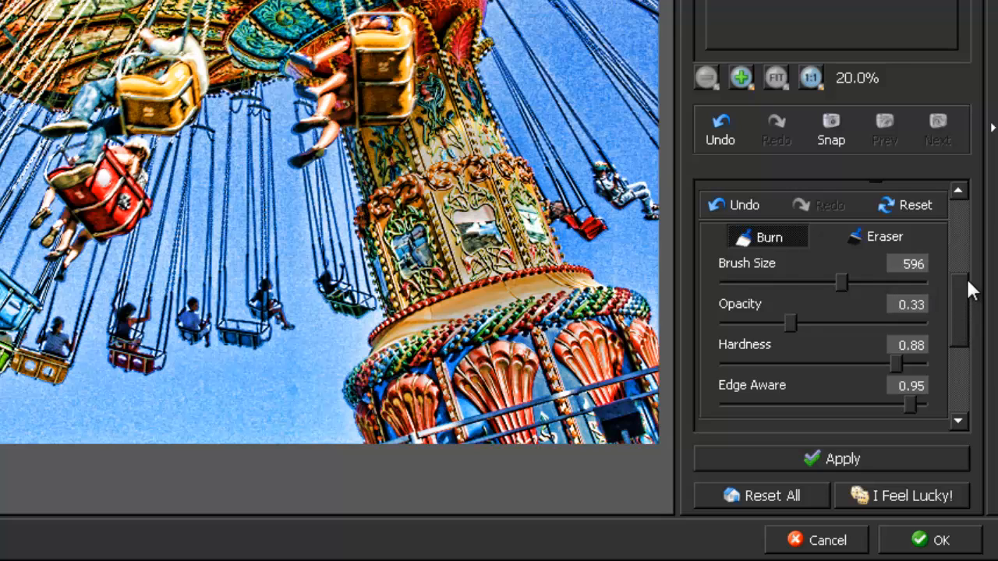
left_click_drag(954, 287, 957, 238)
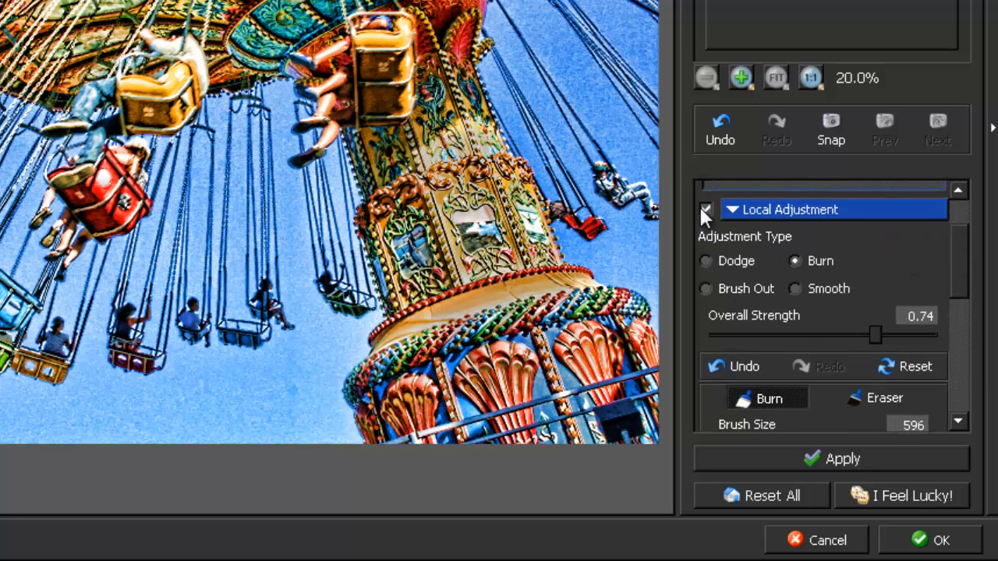
left_click(727, 204)
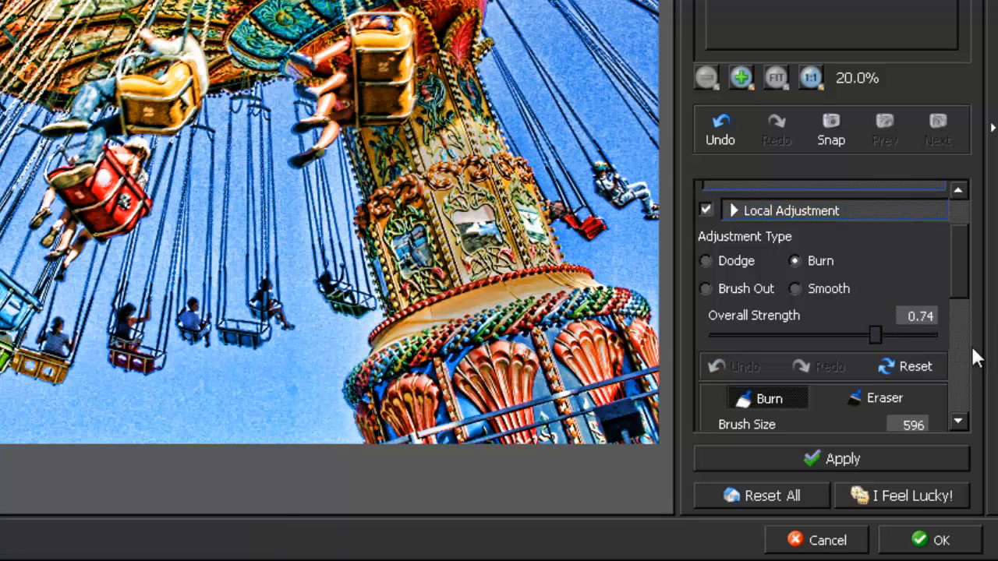
left_click(736, 210)
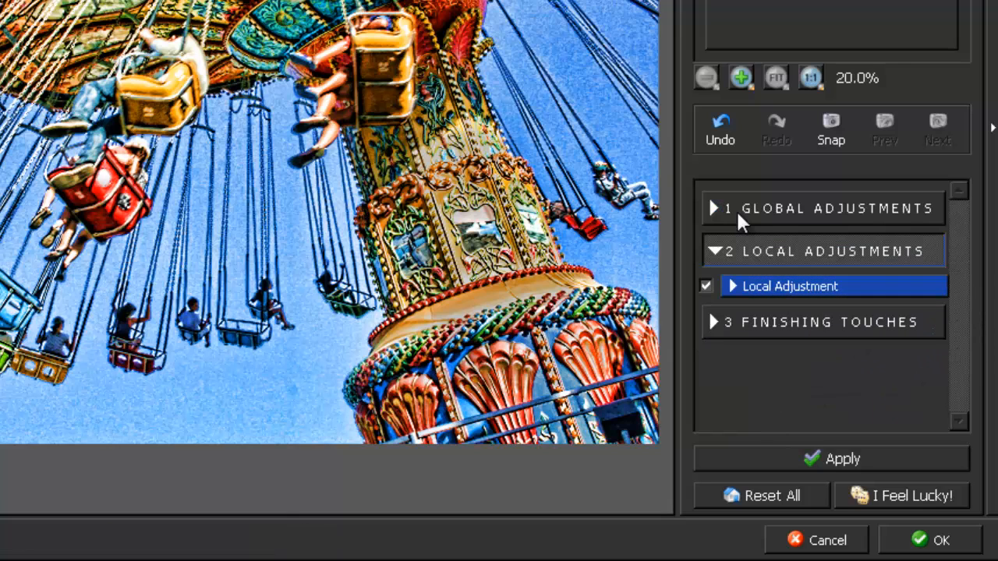
left_click(729, 253)
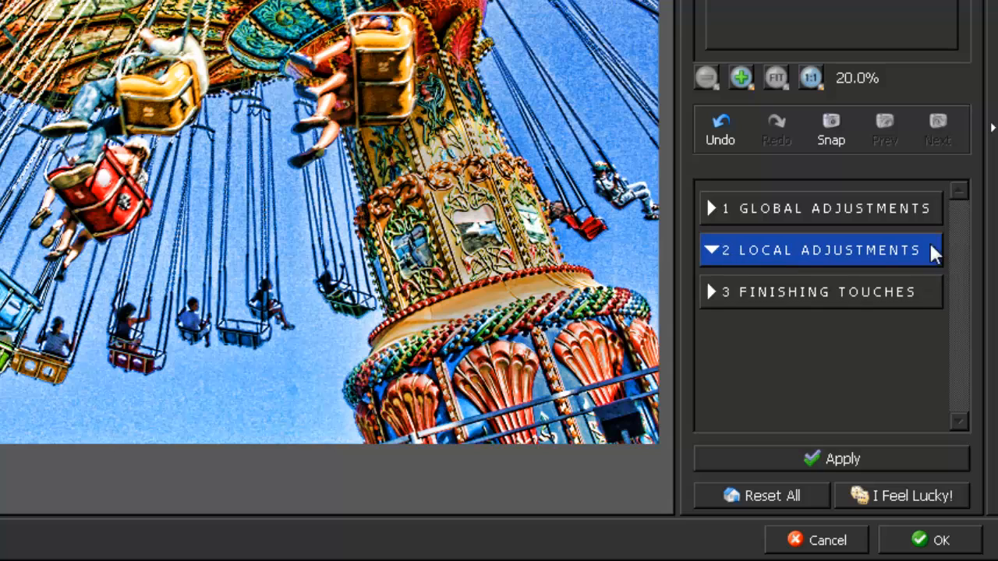
- In the finishing touches, add a border in dark red (Red 85, Green 0, Blue 0) from the basic colors
left_click(715, 295)
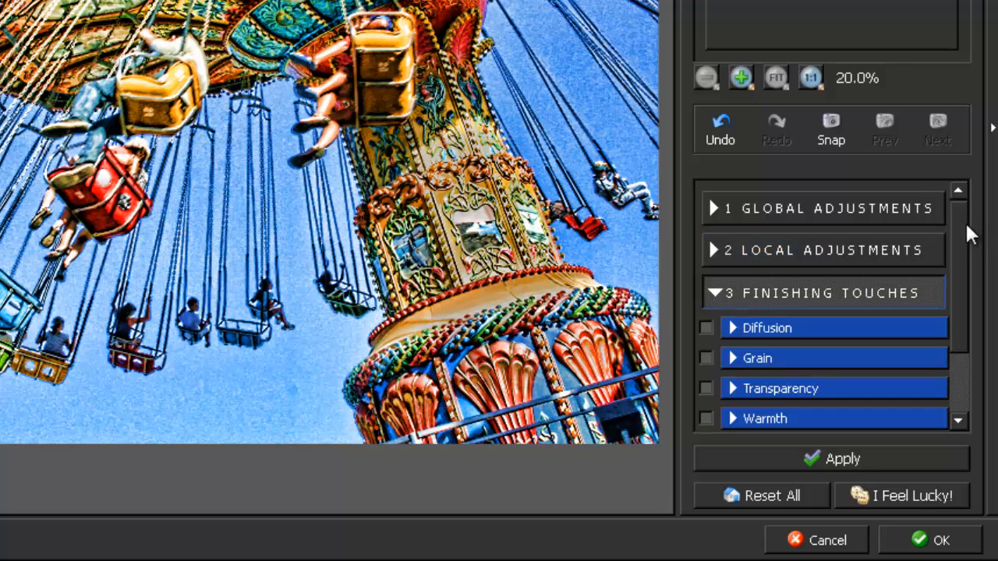
scroll(965, 220, "down", 2)
scroll(971, 269, "down", 1)
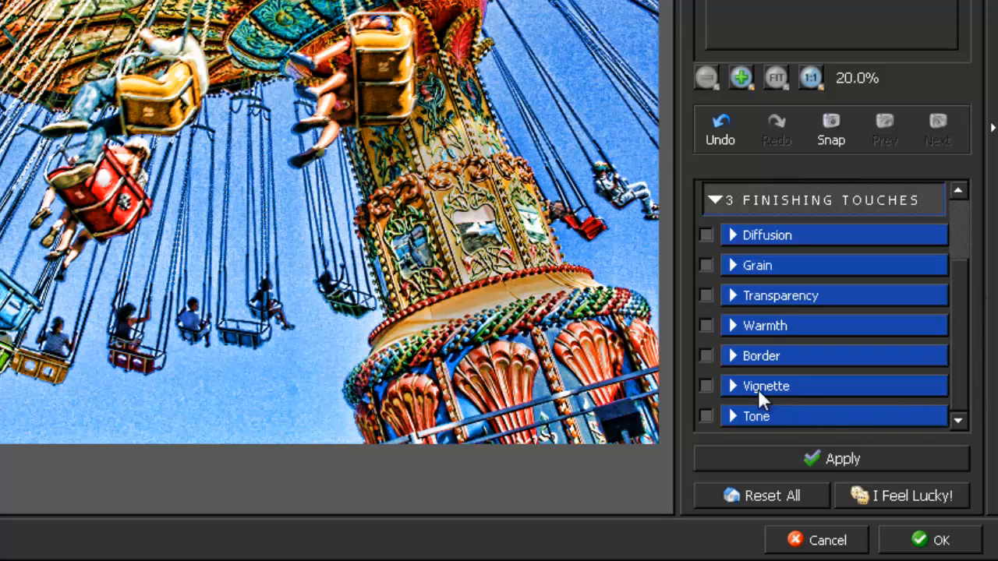
left_click(727, 352)
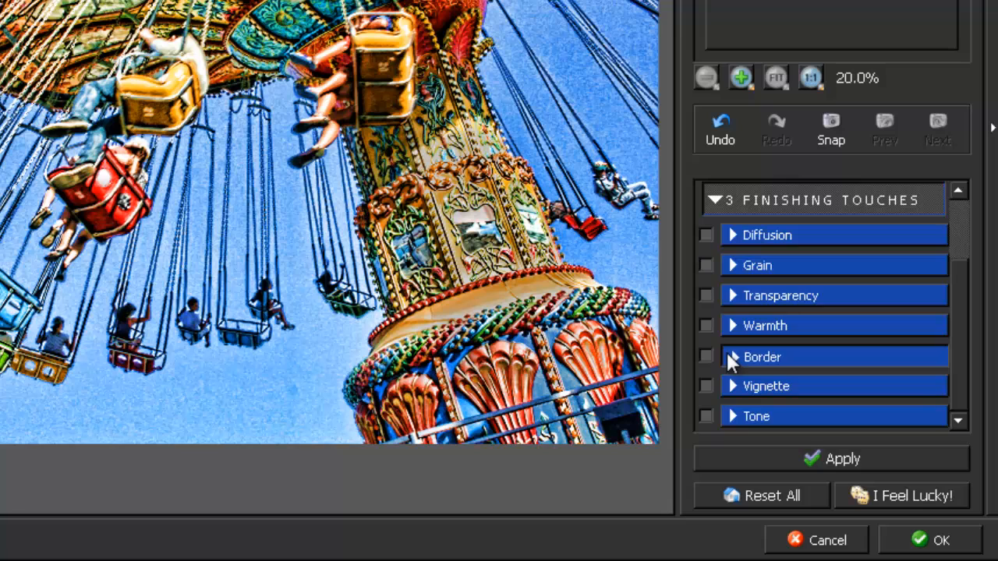
scroll(963, 295, "down", 4)
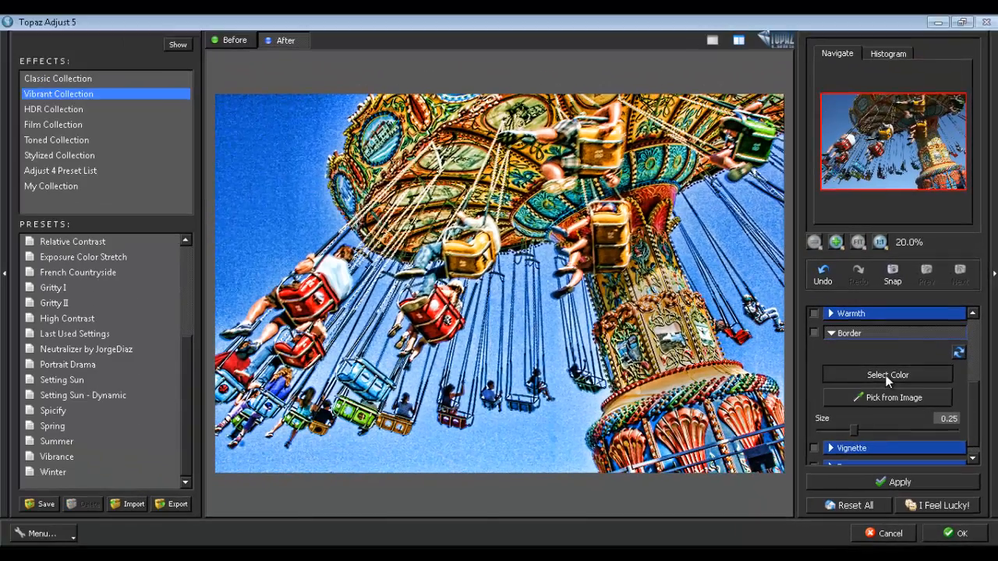
left_click(823, 290)
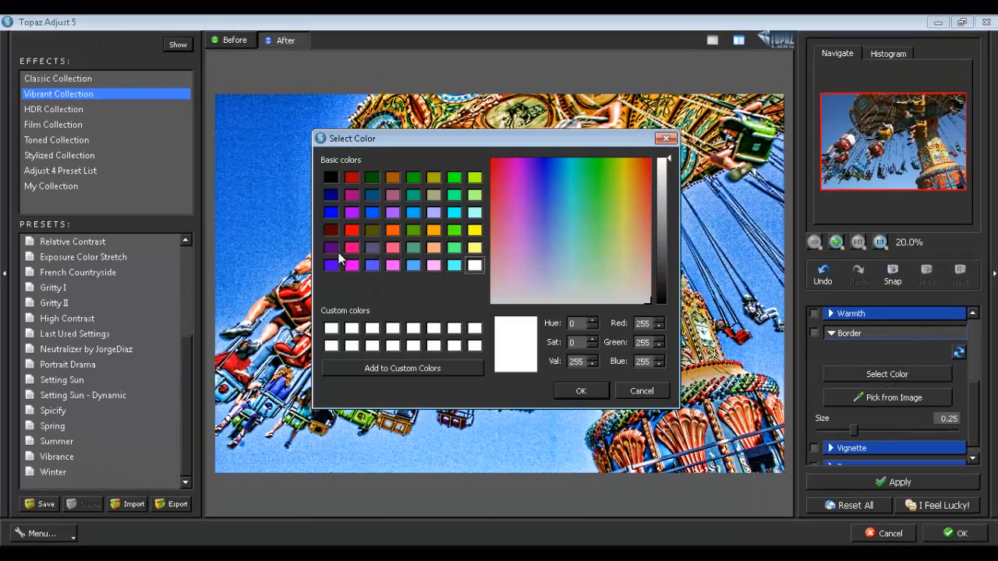
left_click(331, 230)
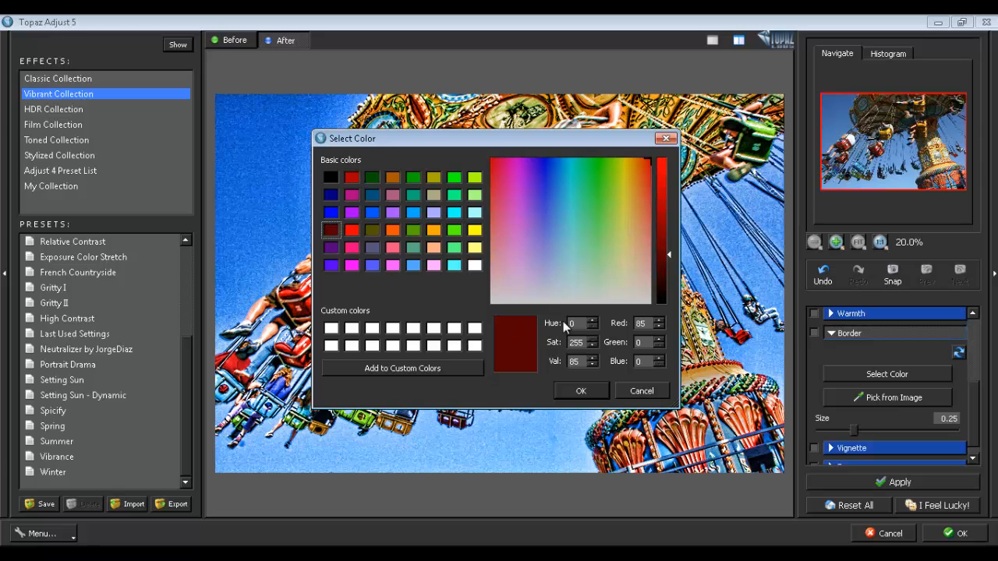
left_click(594, 393)
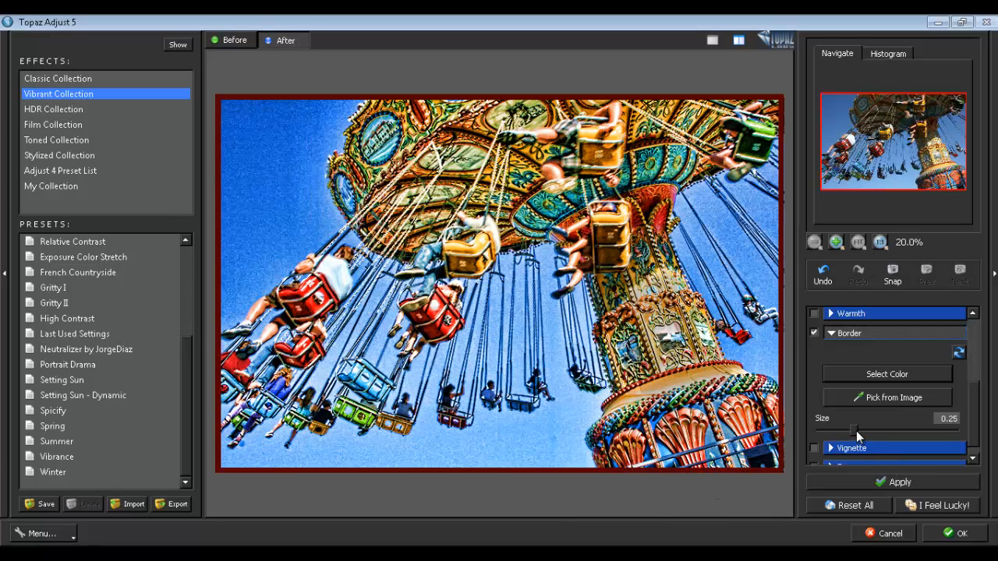
- Set the border size to 0.15 and collapse the Border settings
mouse_move(855, 430)
left_mouse_down()
mouse_move(878, 427)
mouse_move(841, 433)
left_mouse_up()
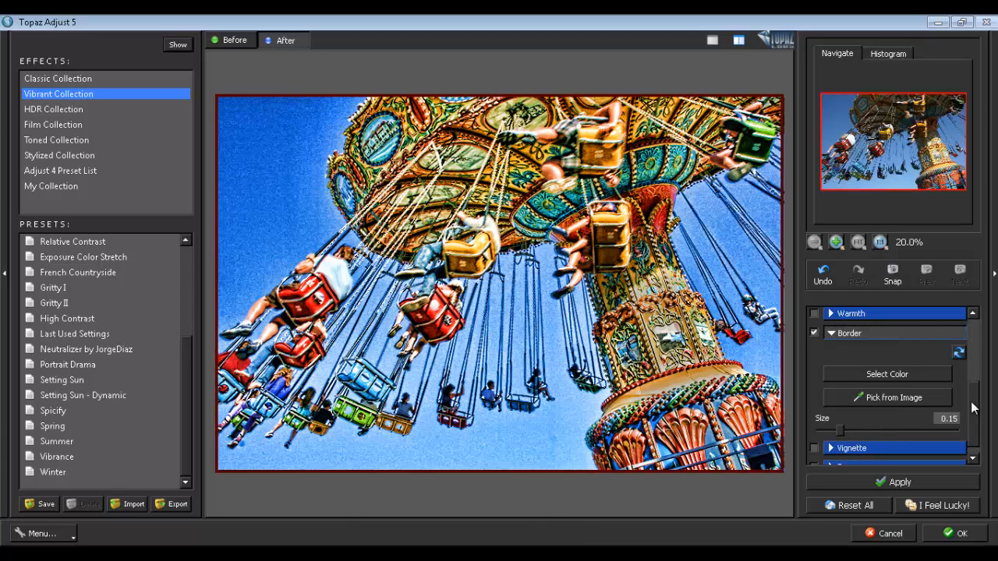
mouse_move(974, 386)
left_mouse_down()
mouse_move(977, 403)
mouse_move(972, 372)
left_mouse_up()
left_click(832, 361)
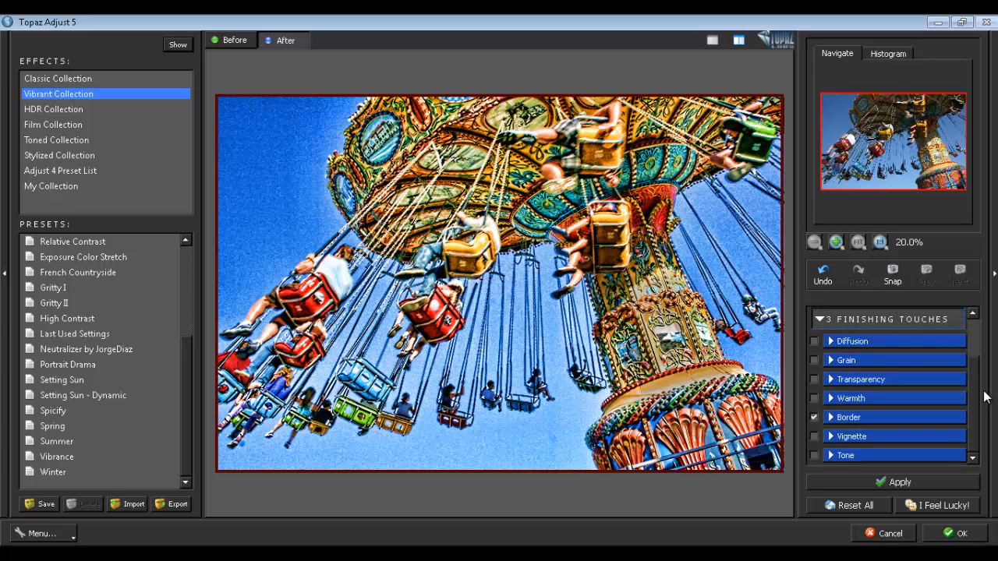
- Apply the accumulated adjustments to the preview and compare the before and after views
scroll(814, 398, "up", 3)
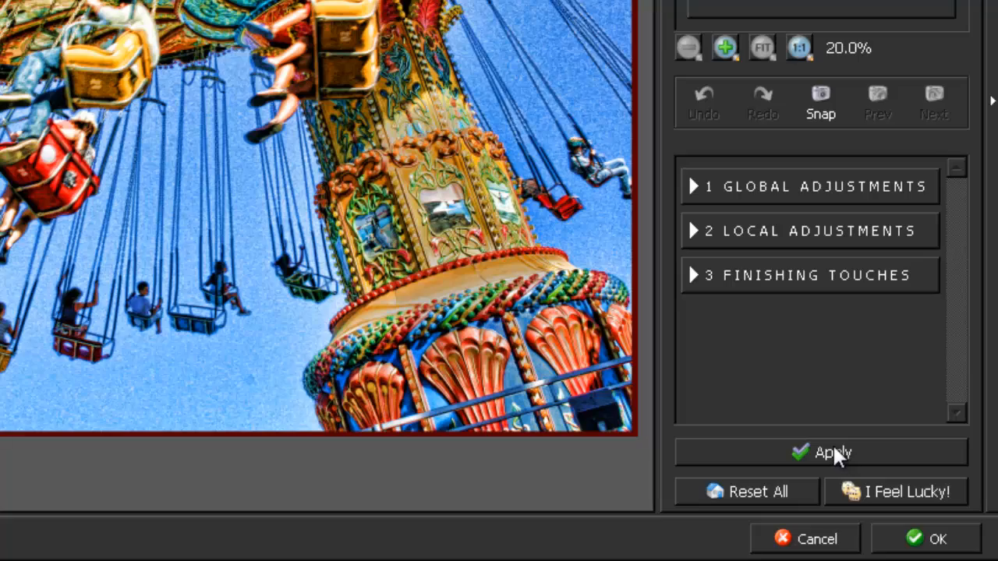
left_click(834, 452)
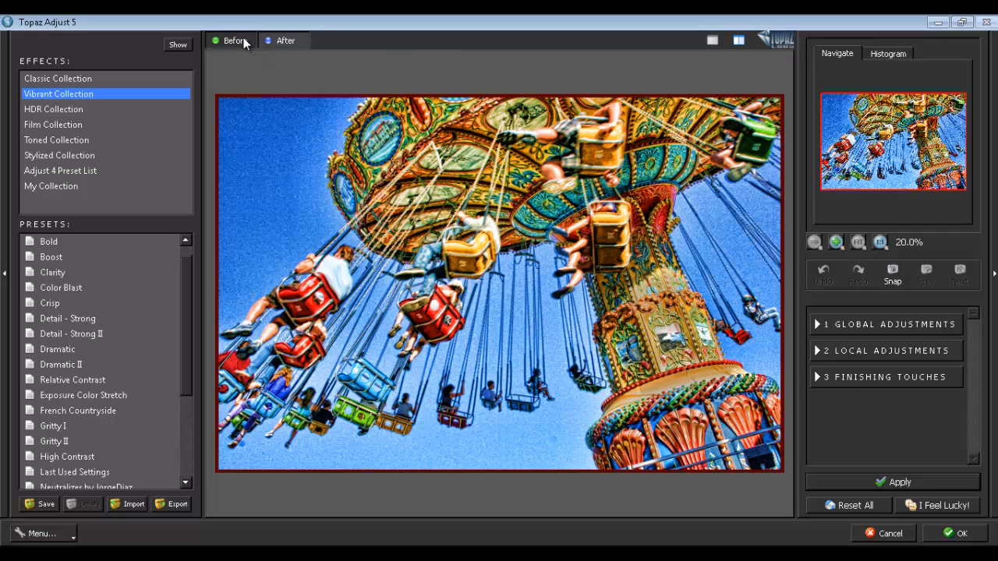
left_click(287, 40)
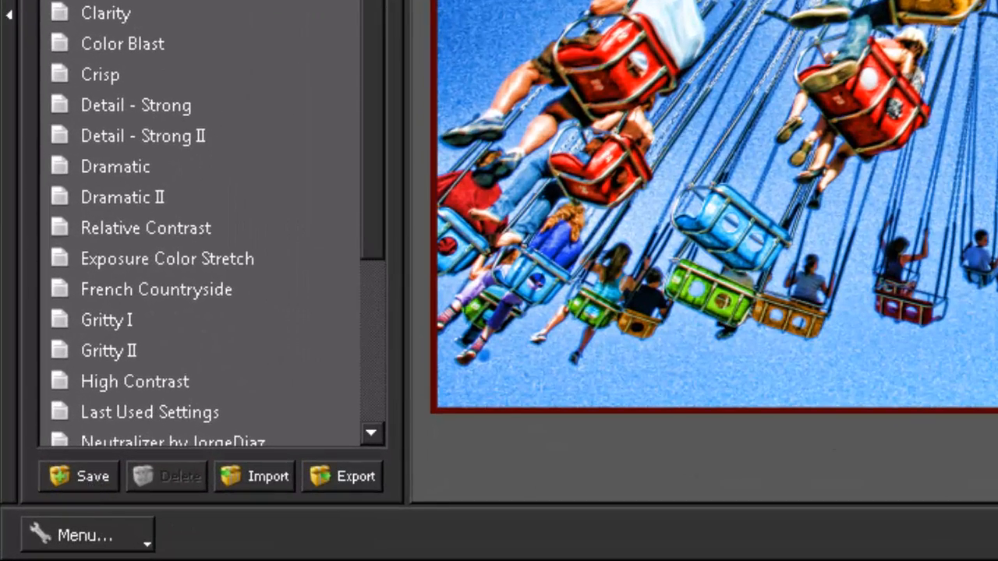
- Accept the filter result and return to Boardwalk.psd in Photoshop
left_click(117, 381)
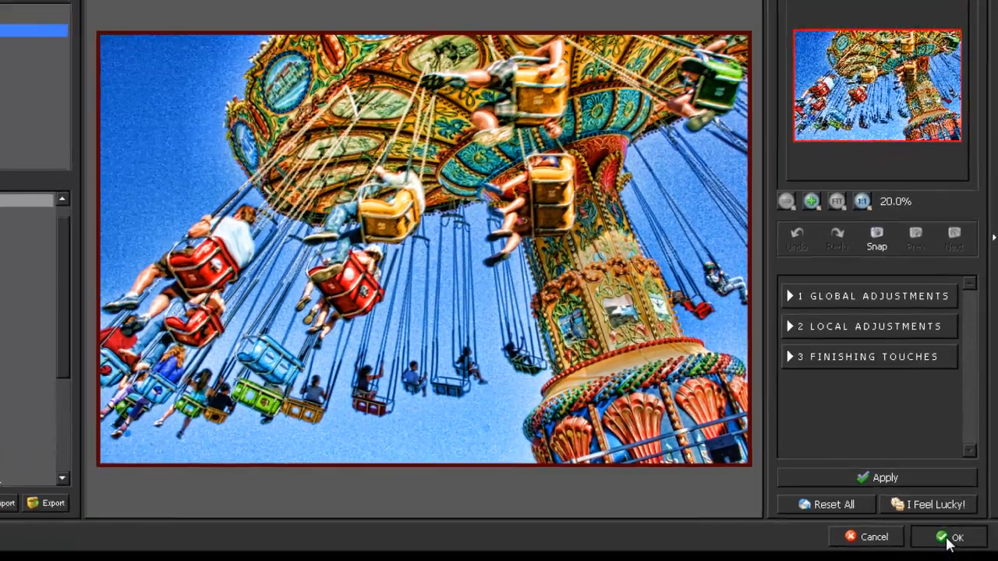
left_click(936, 546)
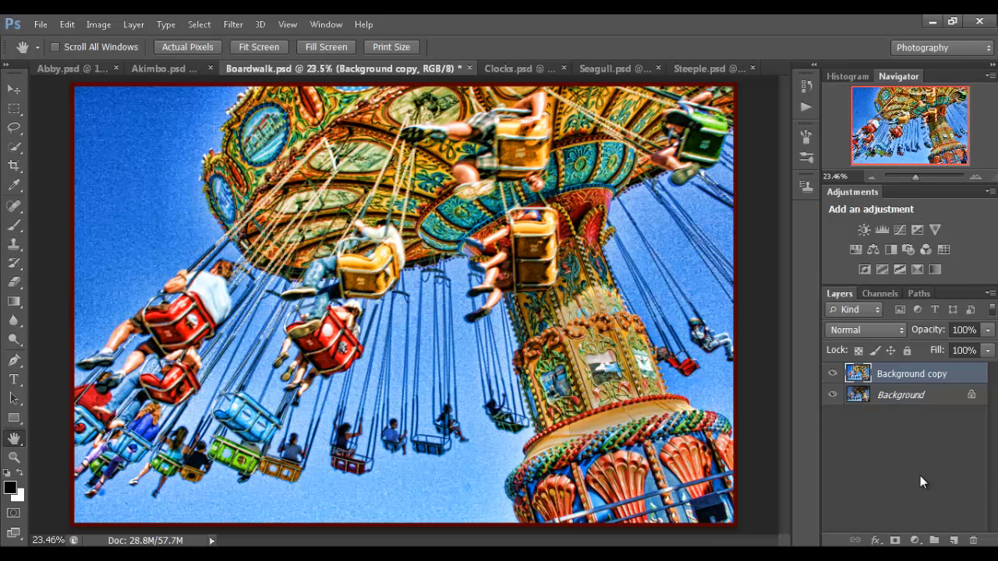
- Toggle the visibility of the Background copy layer off and on twice to compare the effect with the original photo
left_click(833, 374)
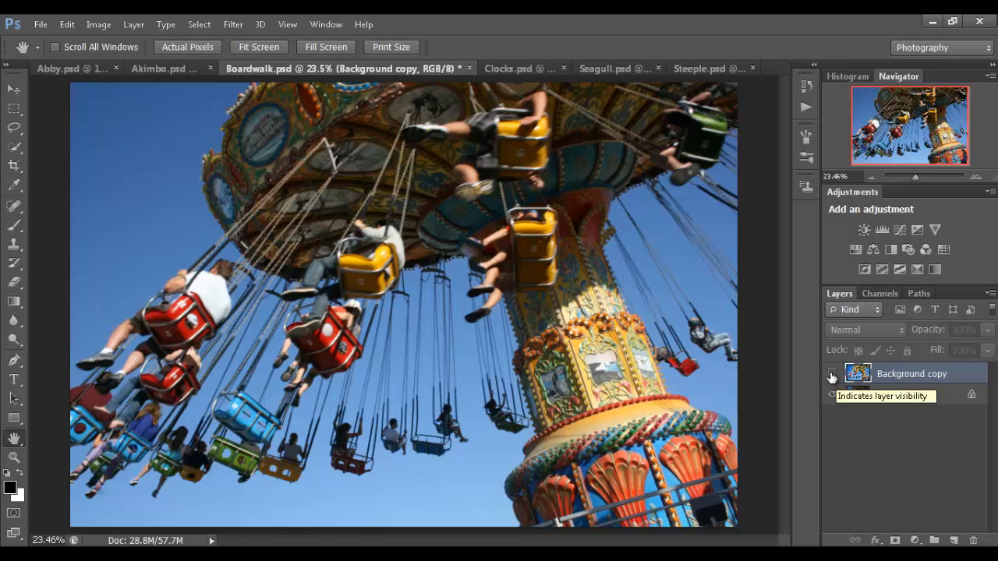
left_click(833, 376)
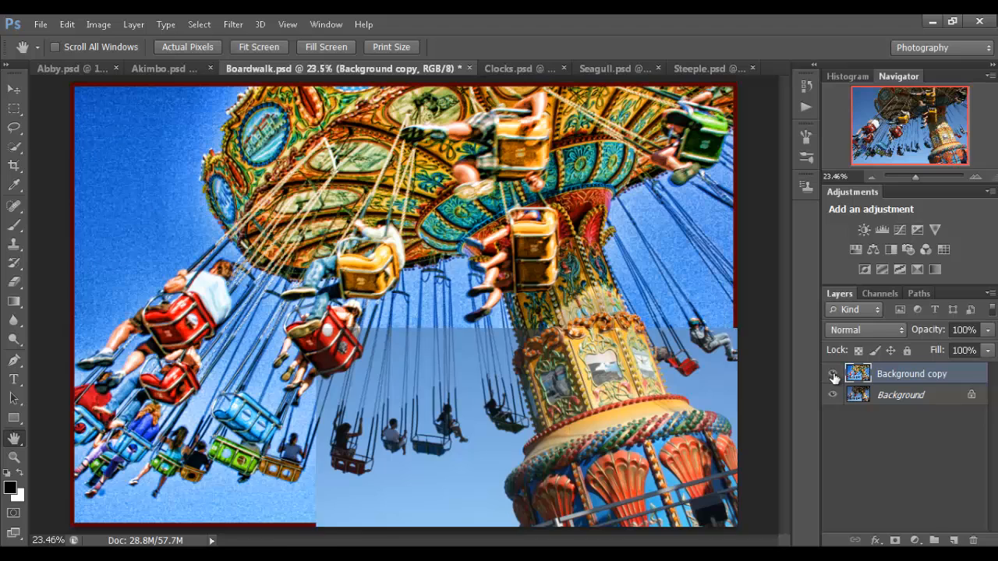
left_click(833, 374)
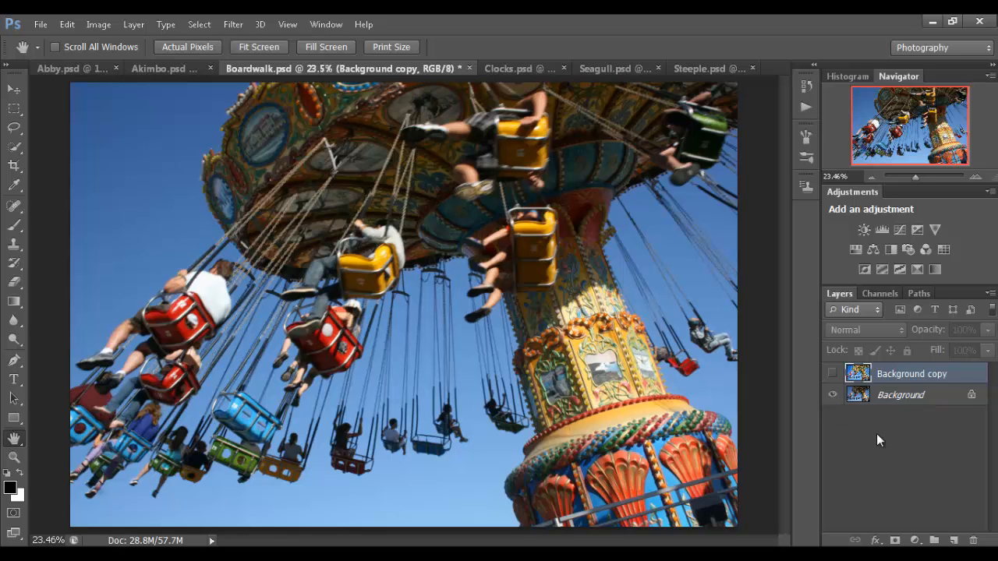
left_click(833, 375)
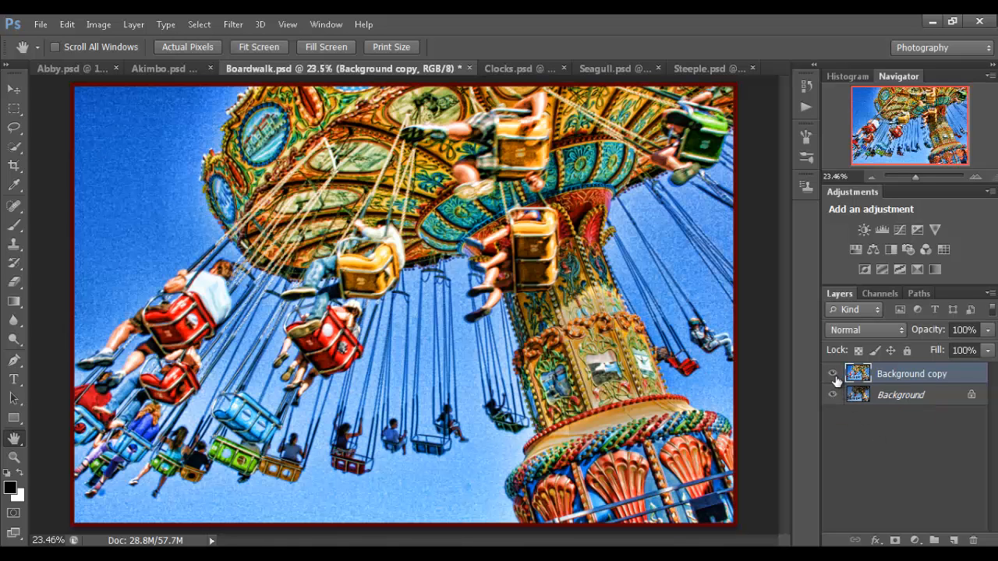